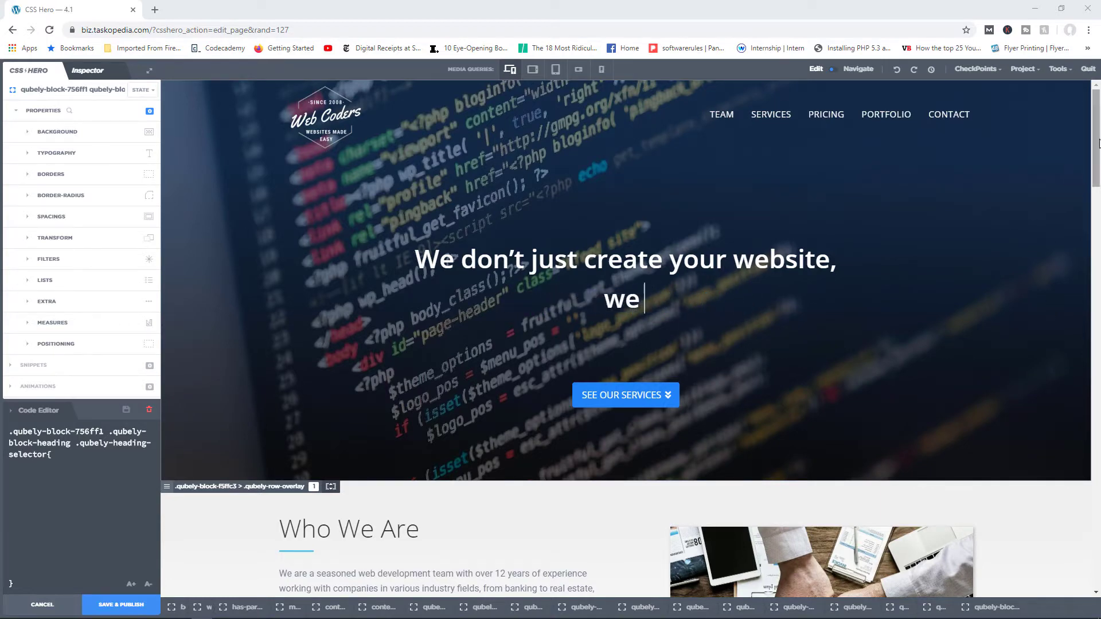
# - Scroll the page down to the Who We Are section and its green Meet Our Team button
pyautogui.moveTo(1099, 143)
pyautogui.mouseDown()
pyautogui.moveTo(1097, 186)
pyautogui.moveTo(1096, 144)
pyautogui.mouseUp()
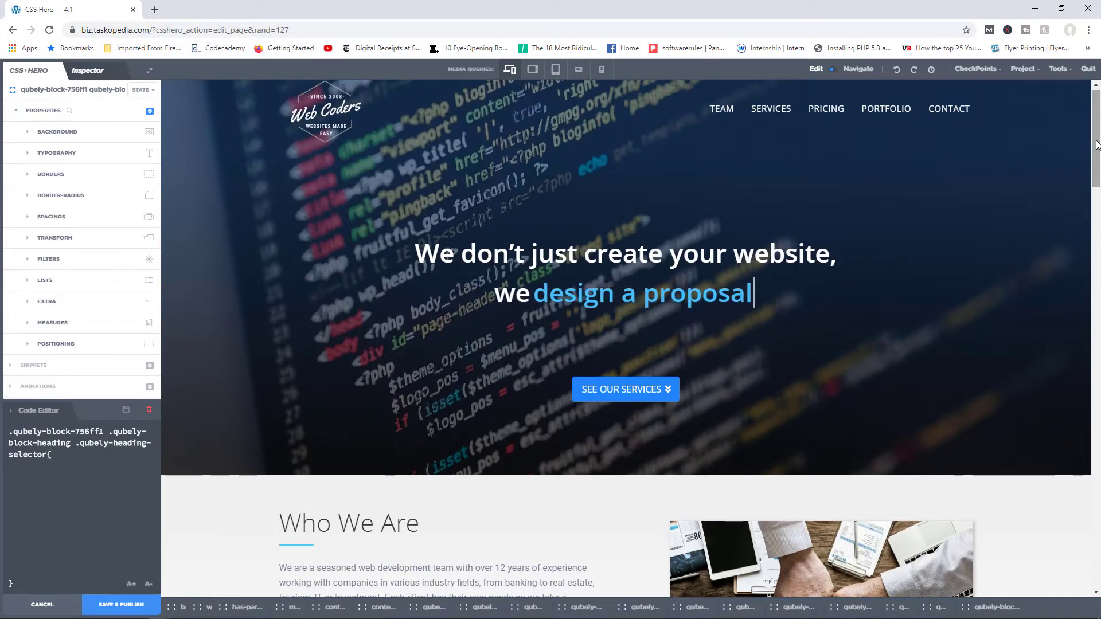
pyautogui.moveTo(1096, 144); pyautogui.dragTo(1096, 187)
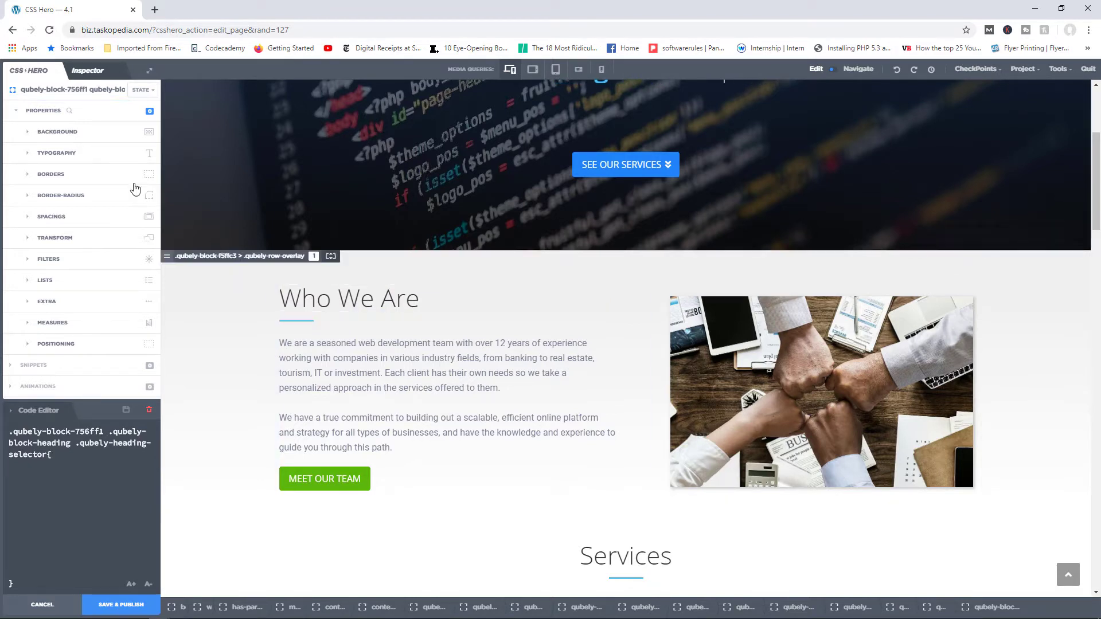
# - Colour the Who We Are heading text blue, rgb(13,48,234)
pyautogui.click(71, 154)
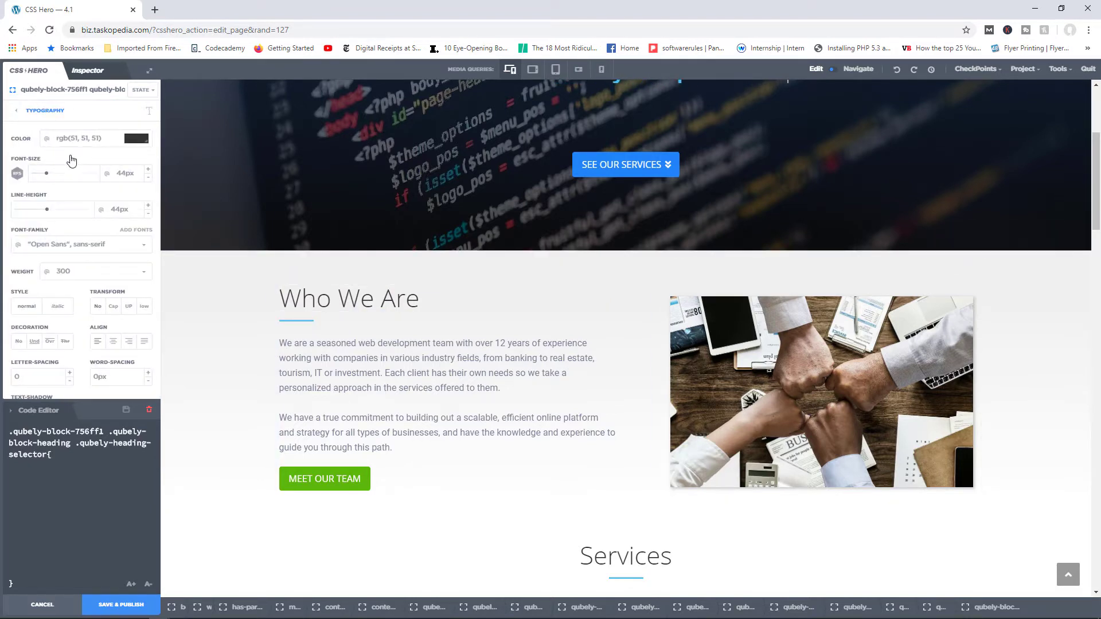
pyautogui.click(138, 143)
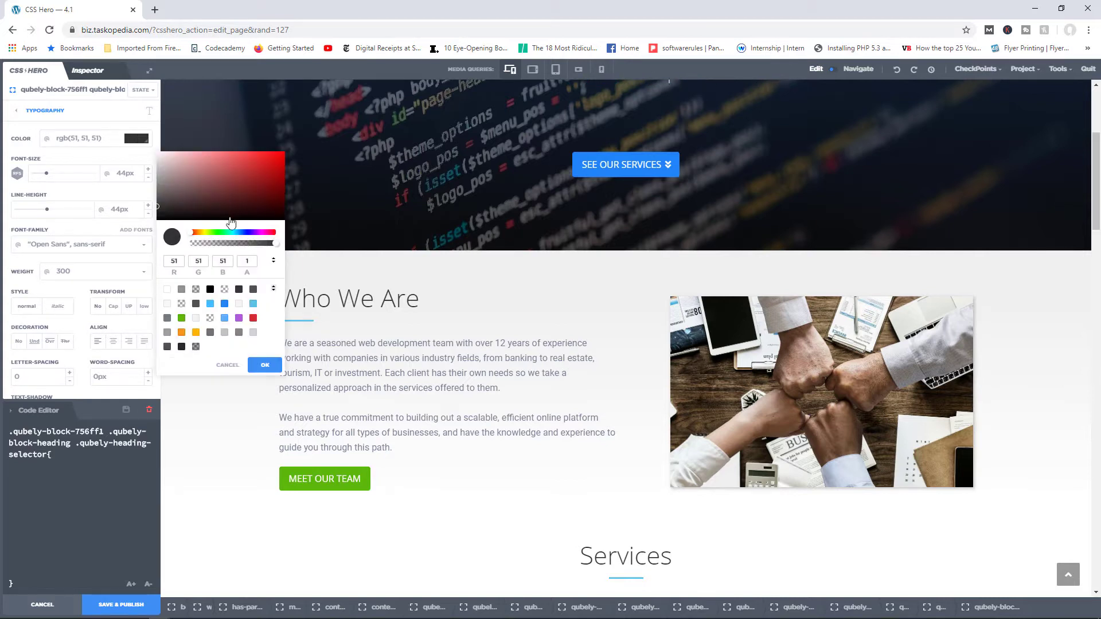
pyautogui.moveTo(194, 238); pyautogui.dragTo(245, 233)
pyautogui.click(270, 167)
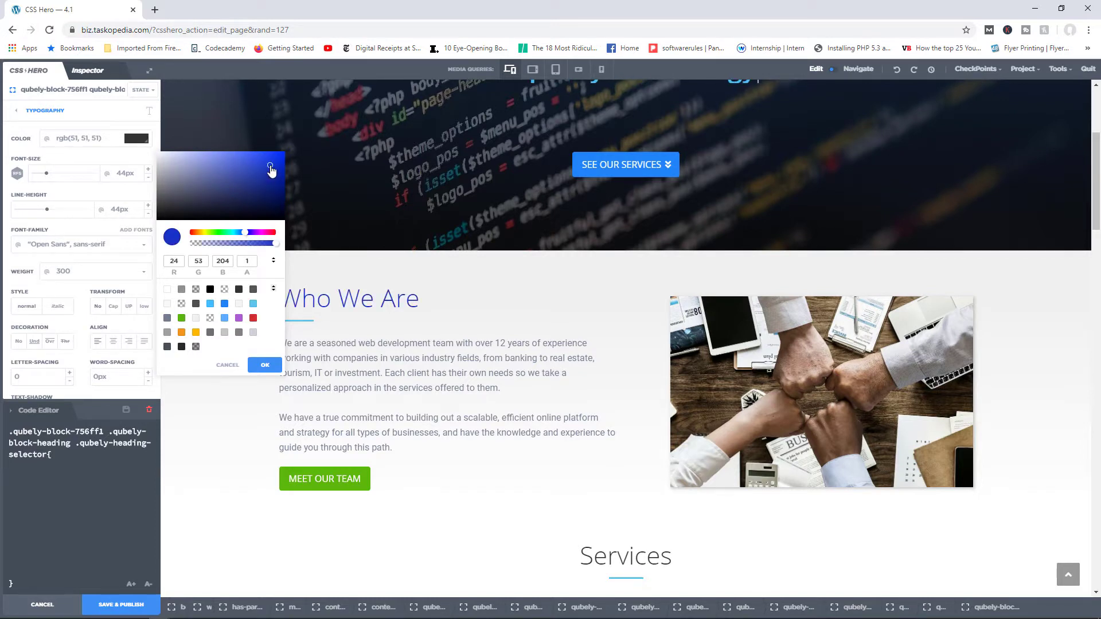
pyautogui.moveTo(271, 167); pyautogui.dragTo(280, 161)
pyautogui.click(87, 164)
# - Make the heading 46px, weight 500, italic and fully uppercase
pyautogui.click(147, 170)
pyautogui.click(147, 171)
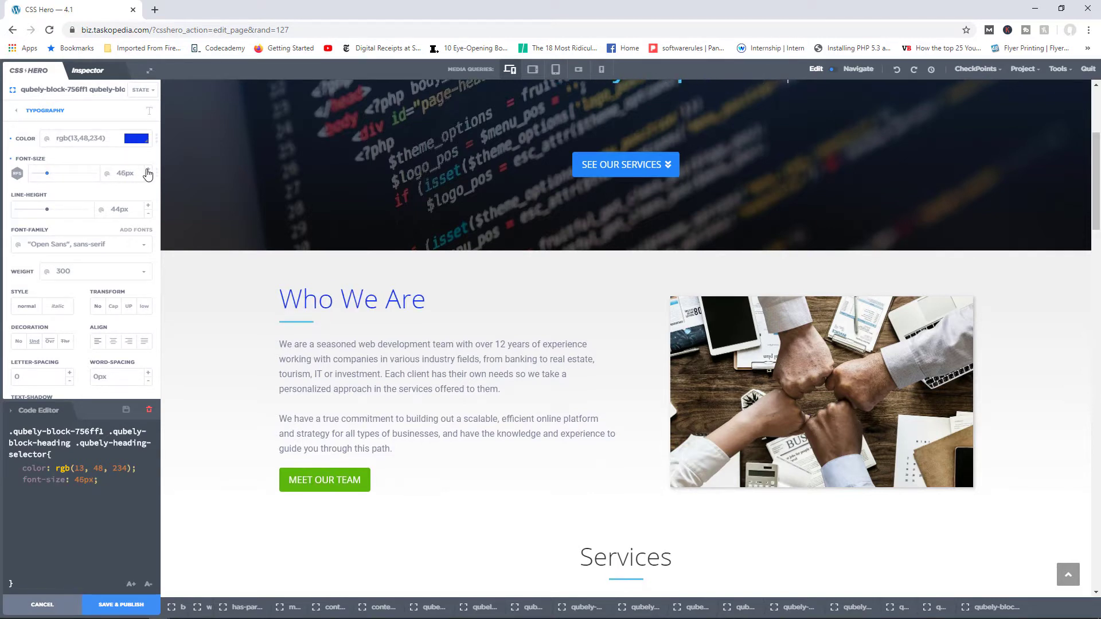
pyautogui.click(138, 277)
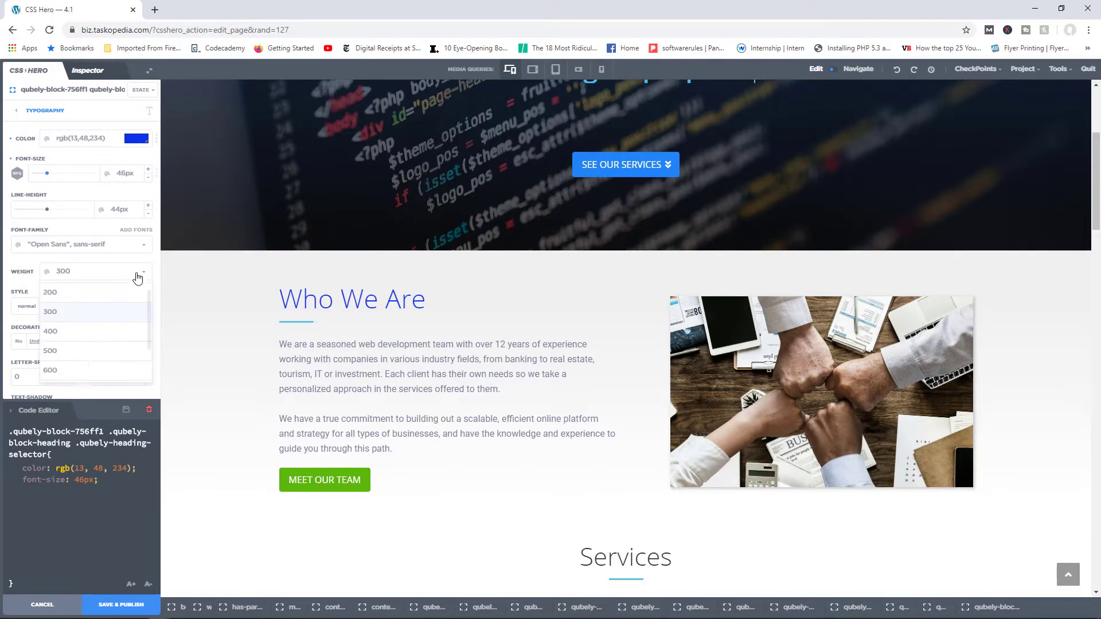
pyautogui.click(64, 351)
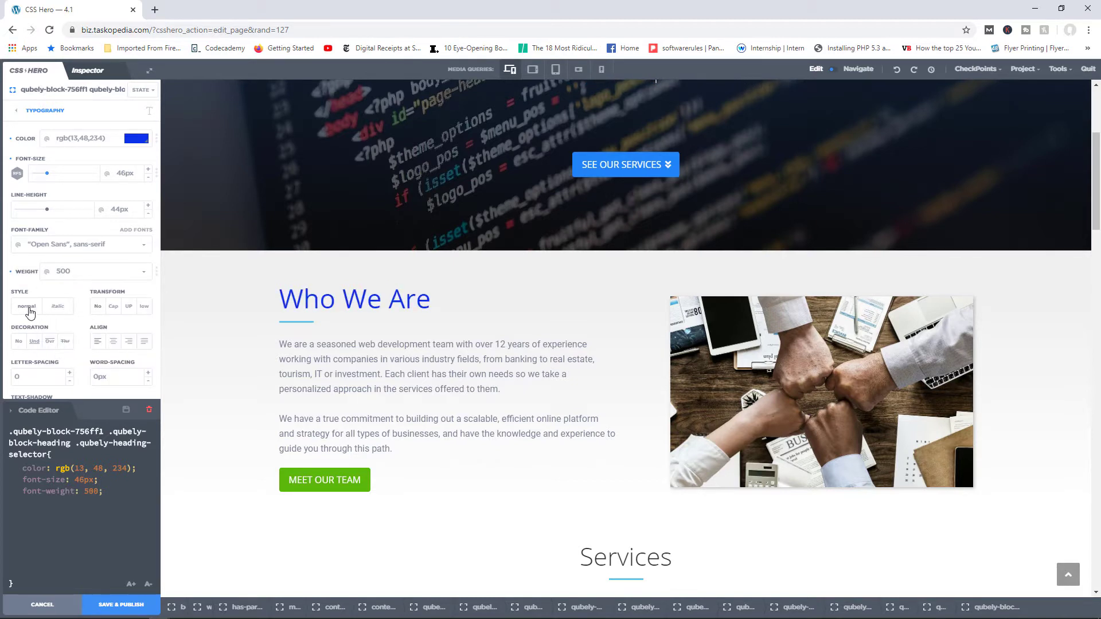
pyautogui.click(59, 307)
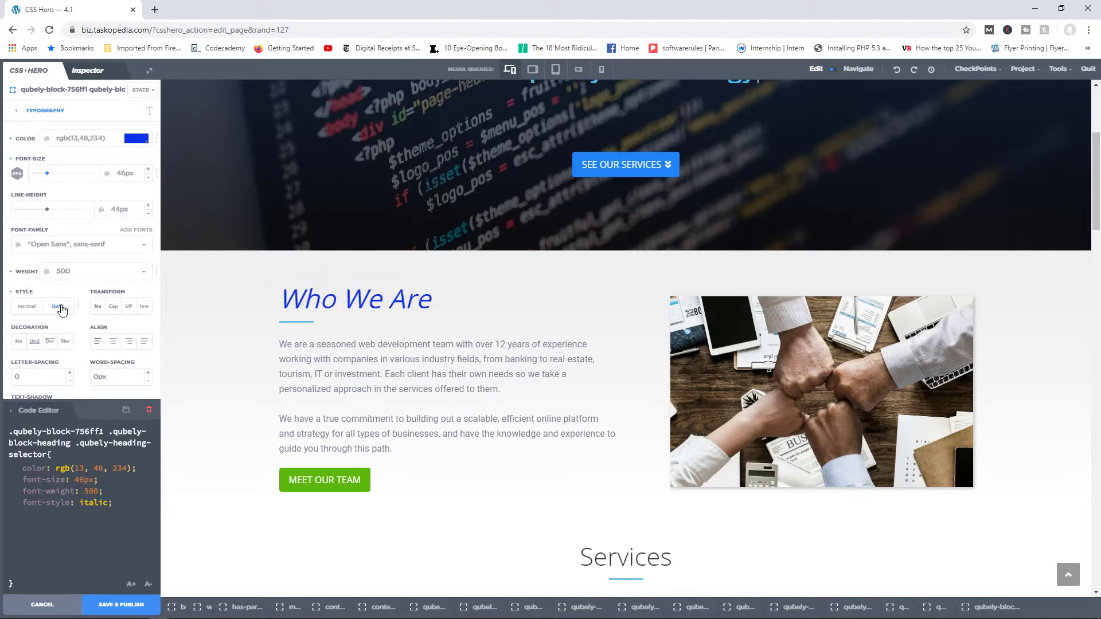
pyautogui.click(129, 308)
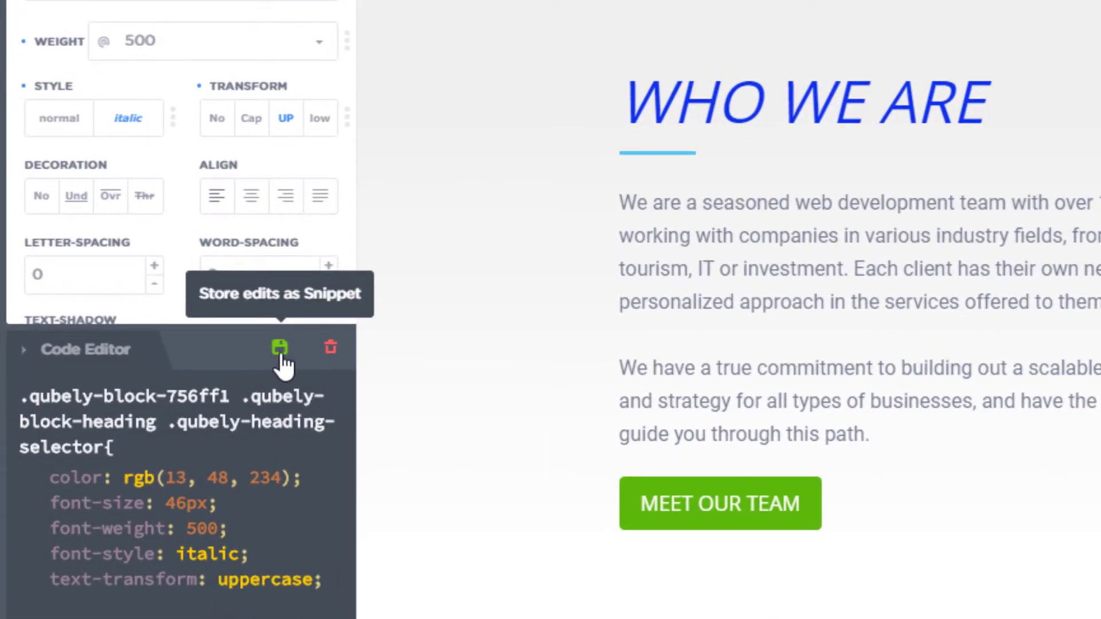
# - Save the heading's styles as a snippet named 'header_style', replacing the element's own rules
pyautogui.click(279, 347)
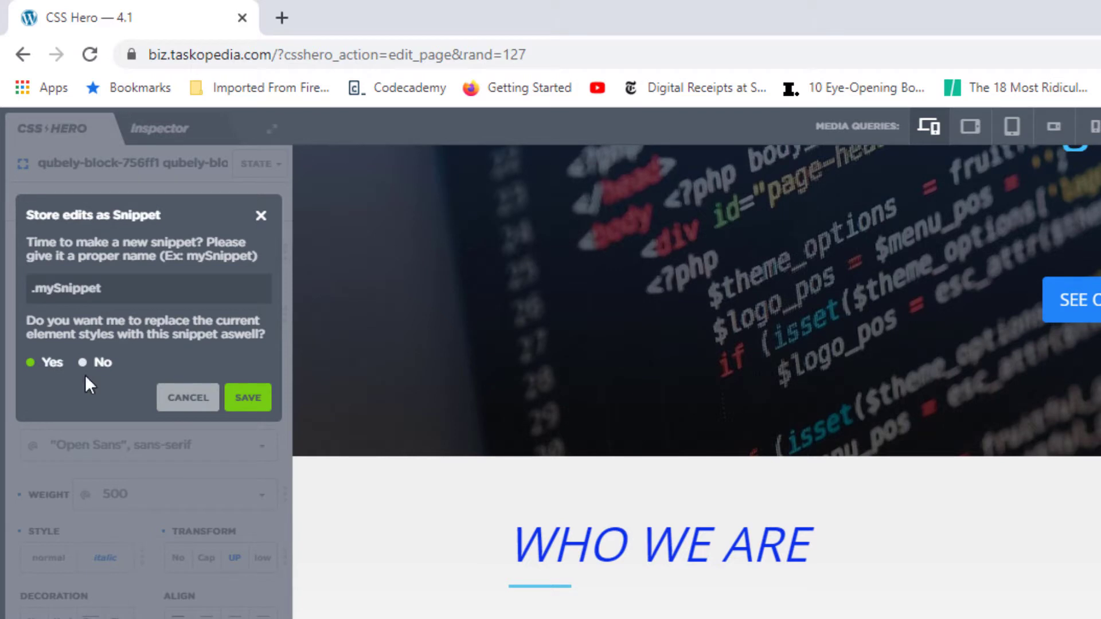
pyautogui.write('header_style')
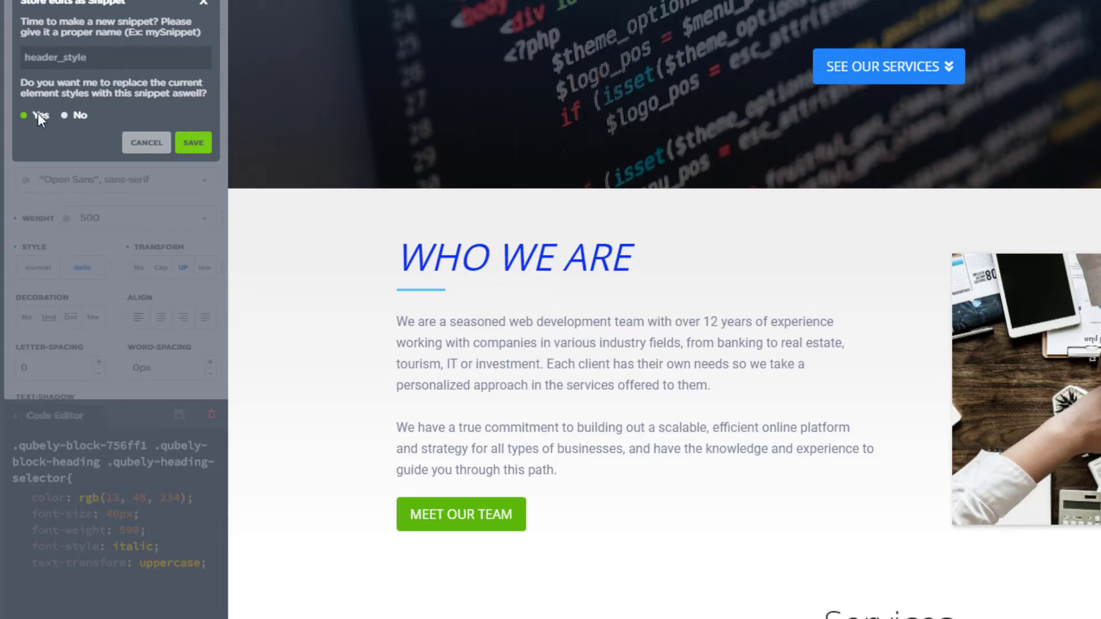
pyautogui.click(192, 150)
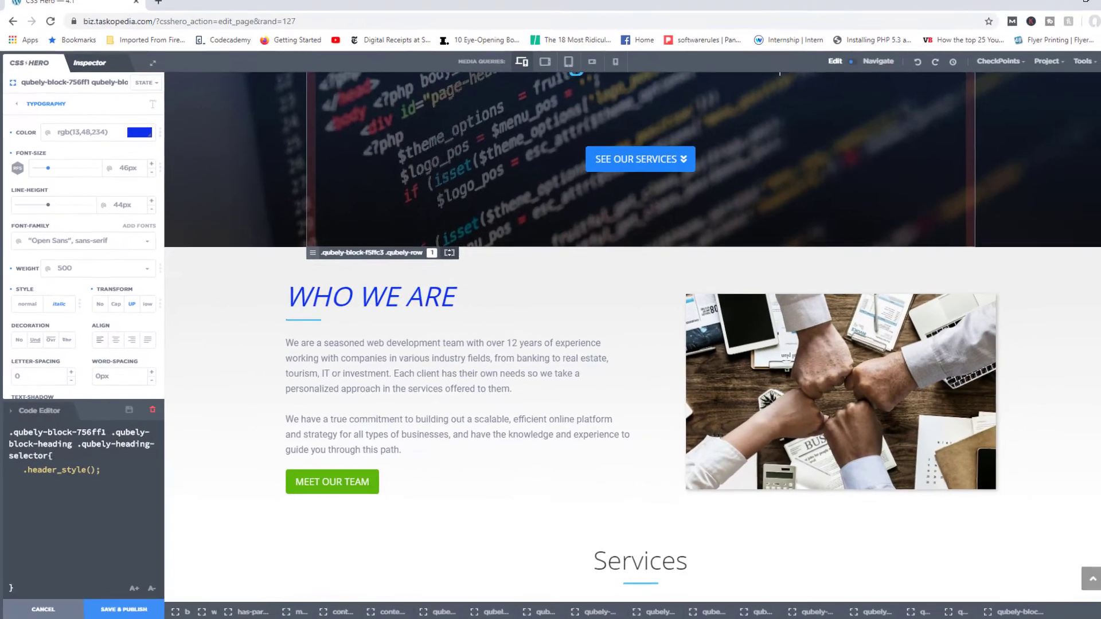
# - Select the Portfolio heading, then preview and apply the saved .header_style snippet to it
pyautogui.moveTo(1098, 189); pyautogui.dragTo(1089, 303)
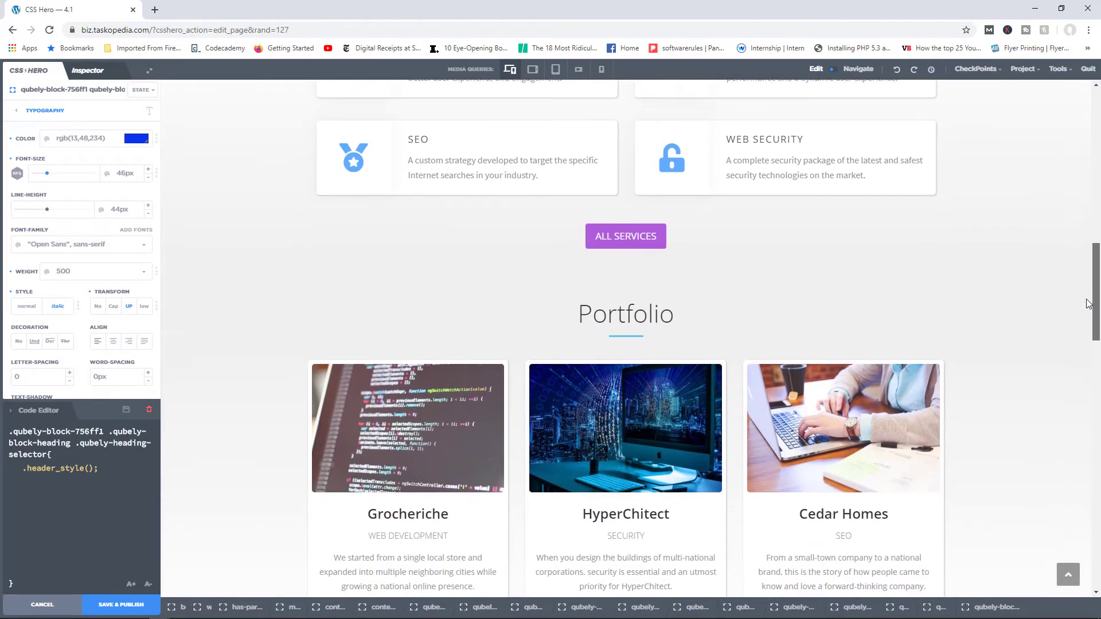
pyautogui.click(628, 317)
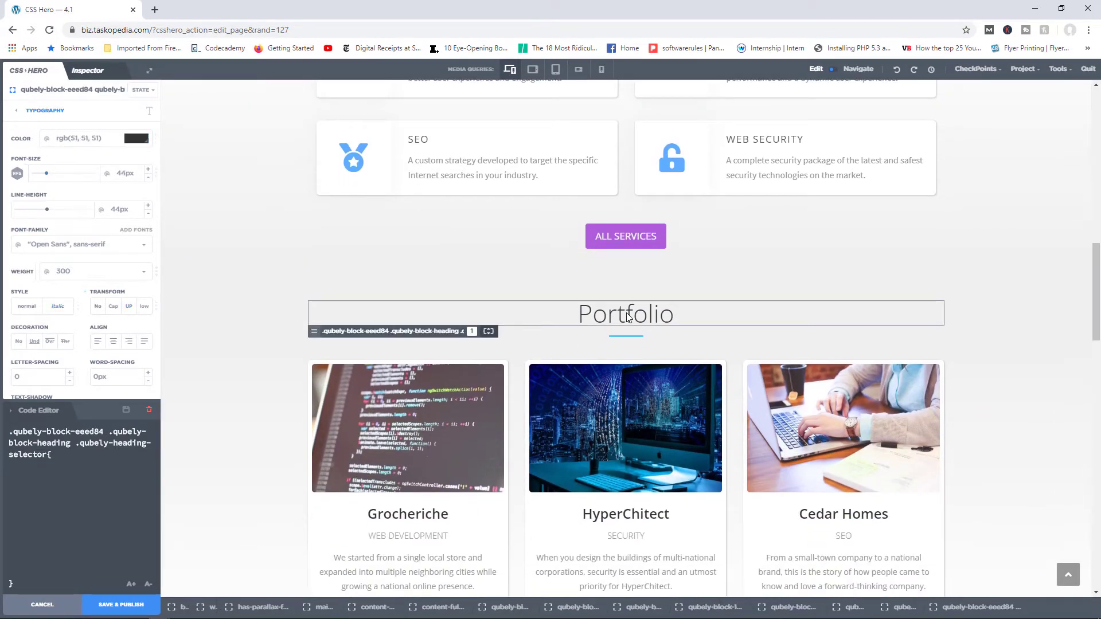
pyautogui.click(17, 115)
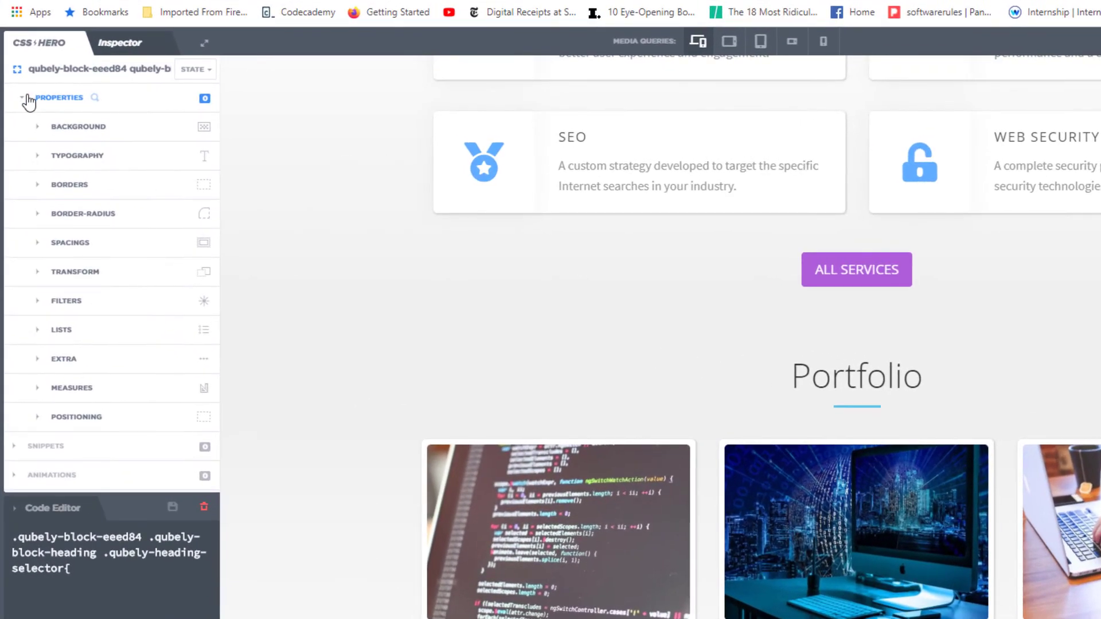
pyautogui.click(29, 101)
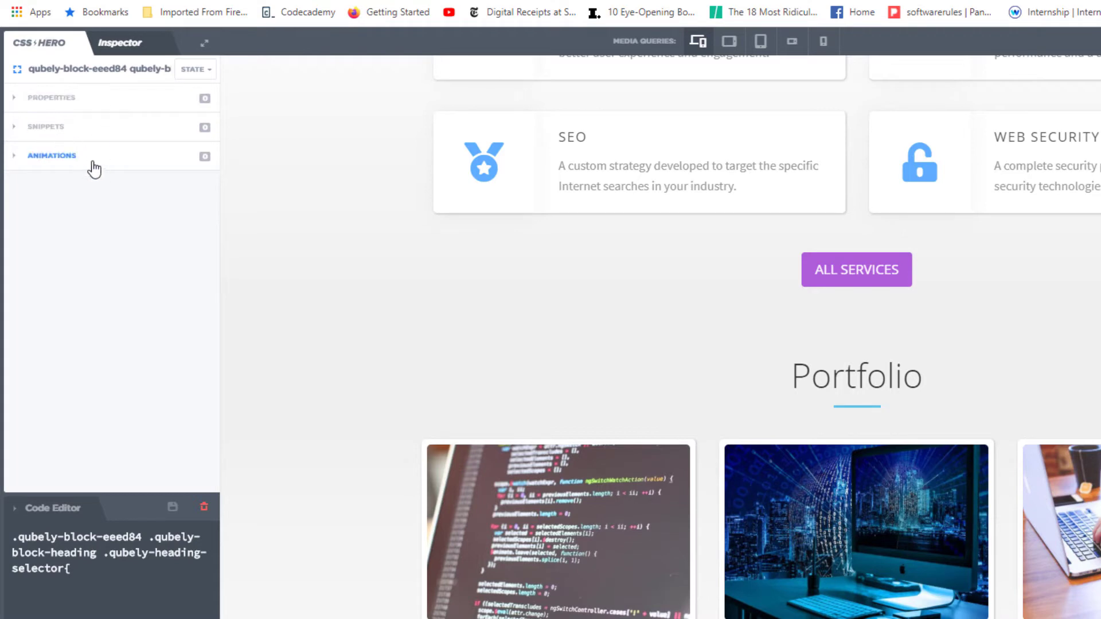
pyautogui.click(45, 130)
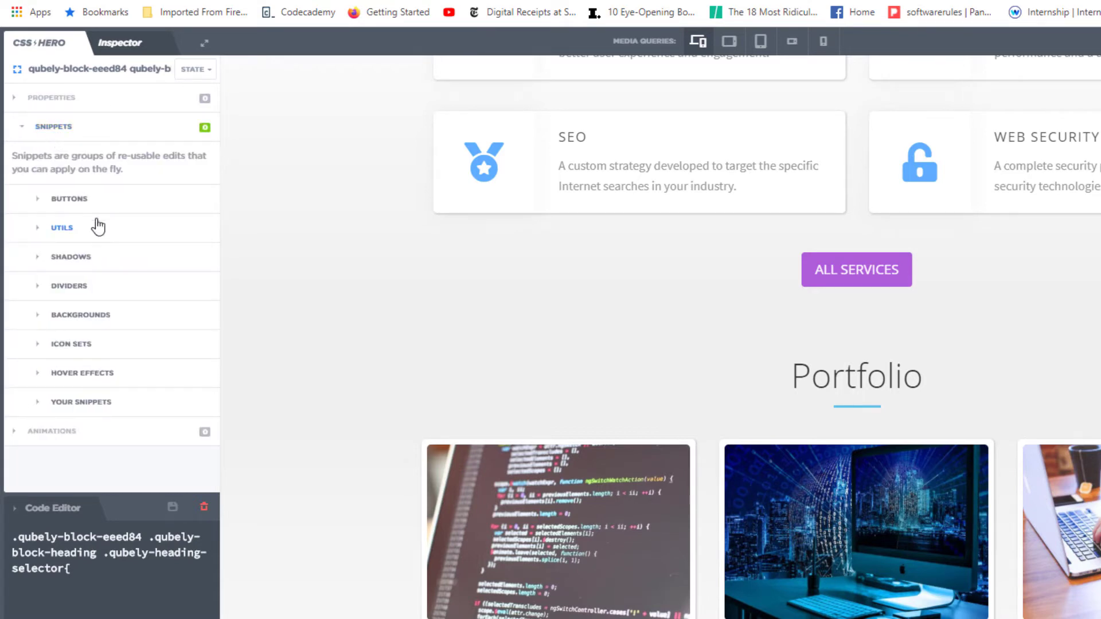
pyautogui.click(84, 403)
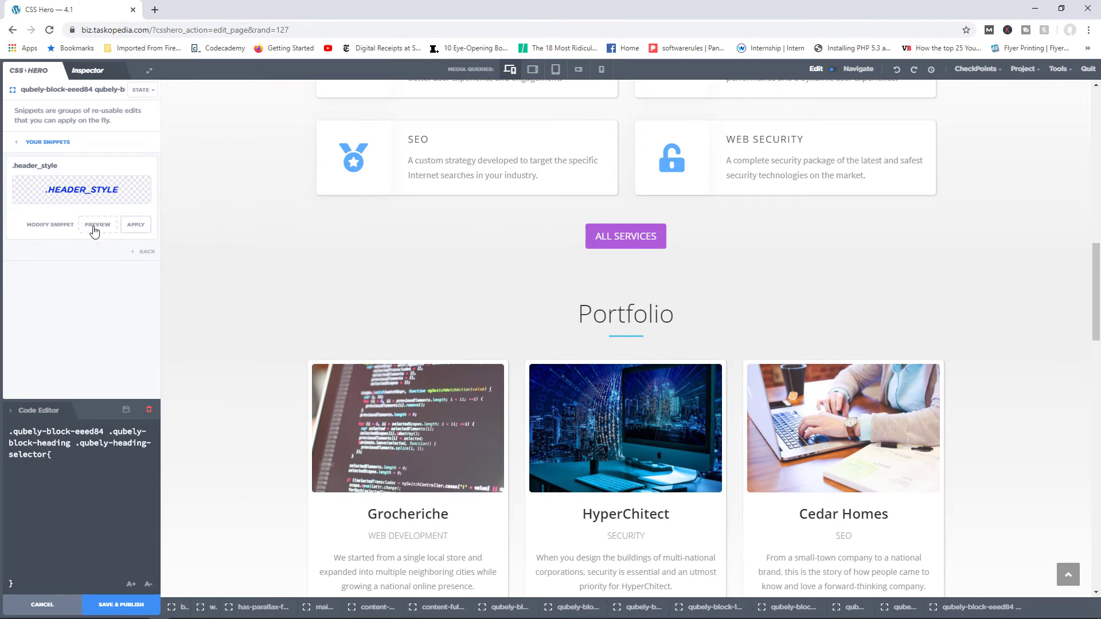
pyautogui.click(96, 225)
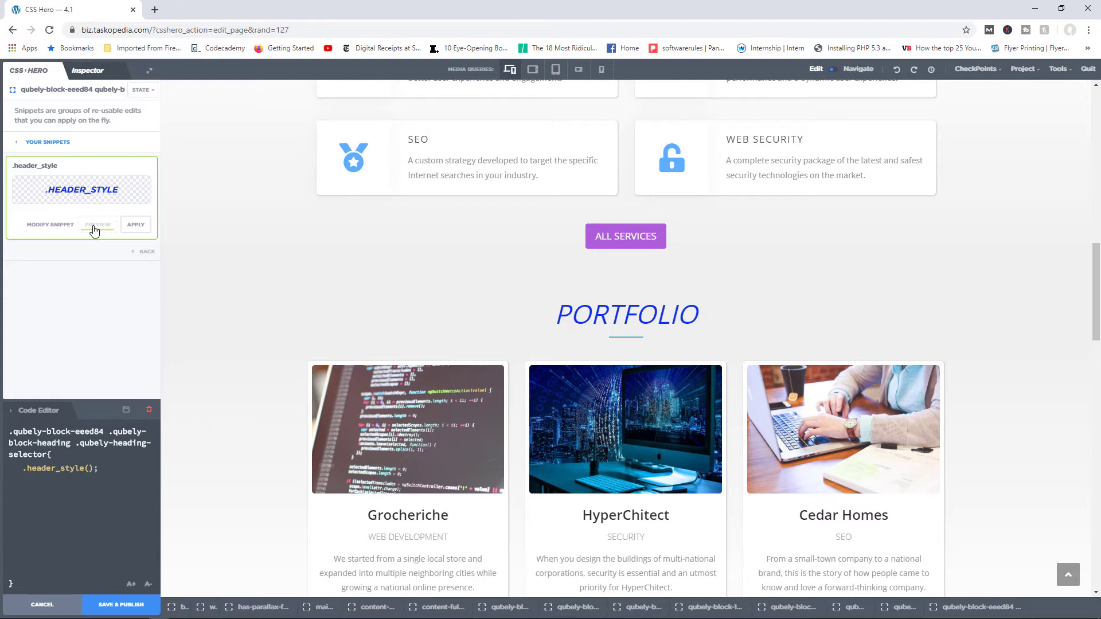
pyautogui.click(135, 225)
pyautogui.moveTo(1095, 268); pyautogui.dragTo(1099, 216)
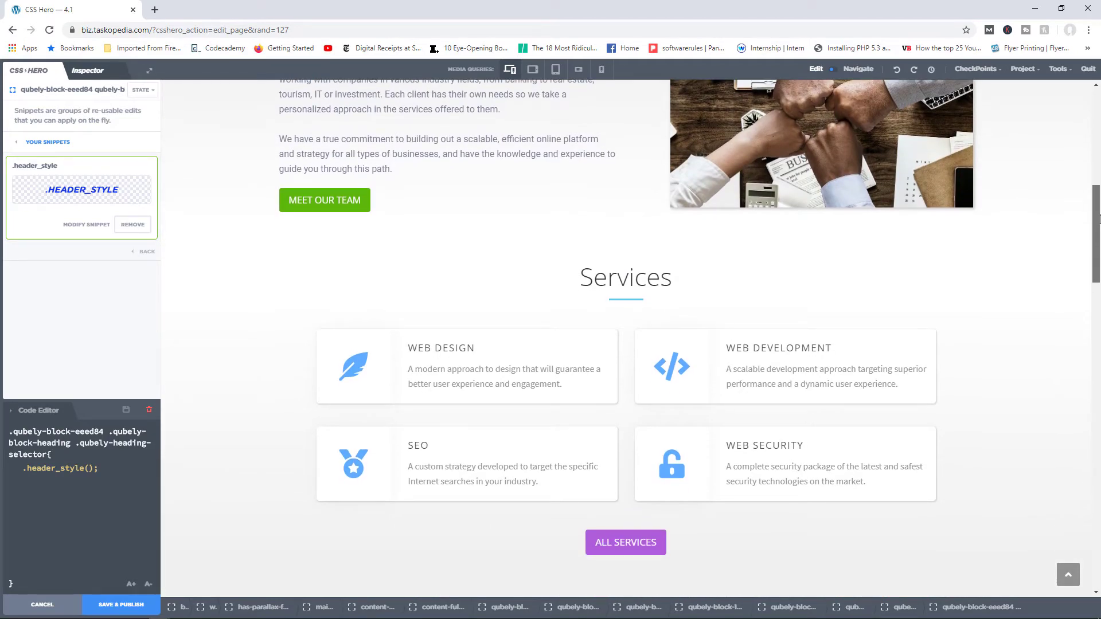
pyautogui.moveTo(1098, 217); pyautogui.dragTo(1098, 226)
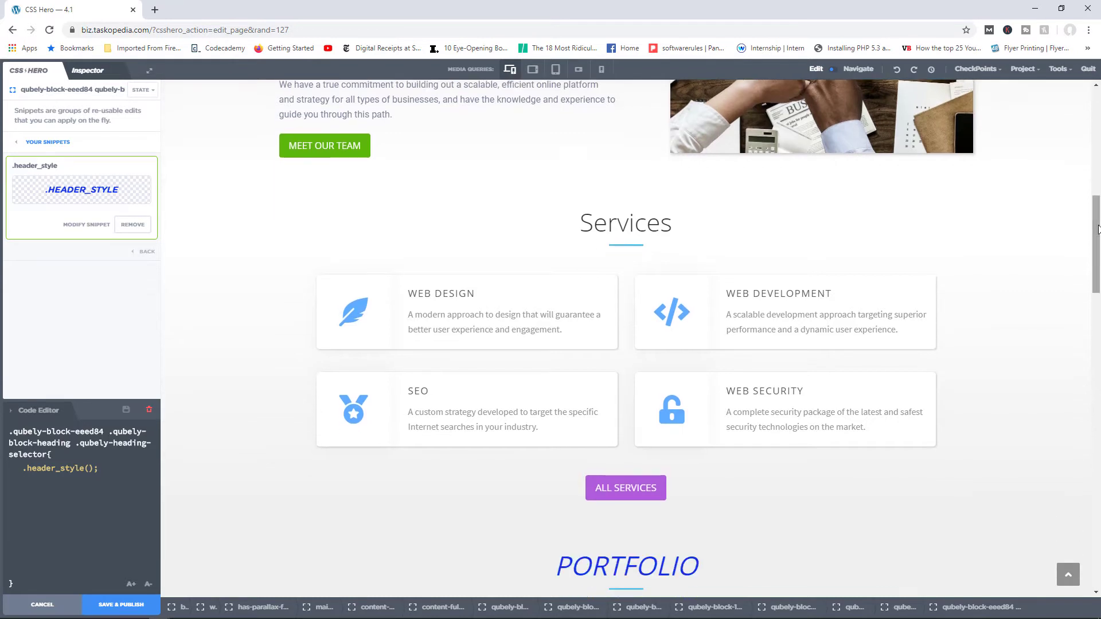
# - Open .header_style in the snippet editor and inspect its Typography and Background settings
pyautogui.click(79, 230)
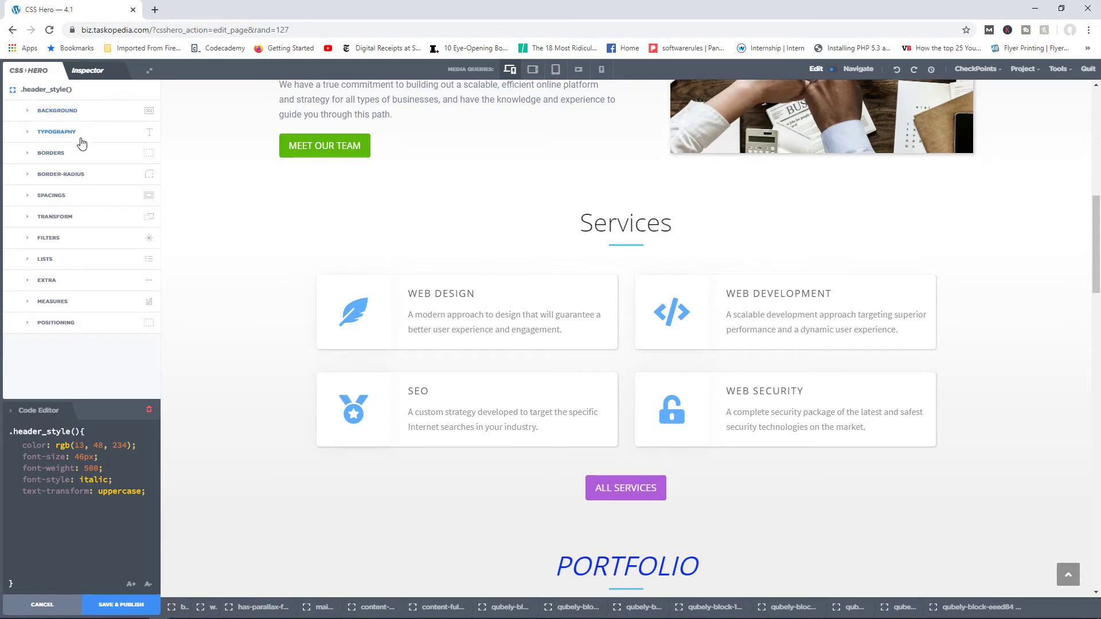
pyautogui.click(59, 135)
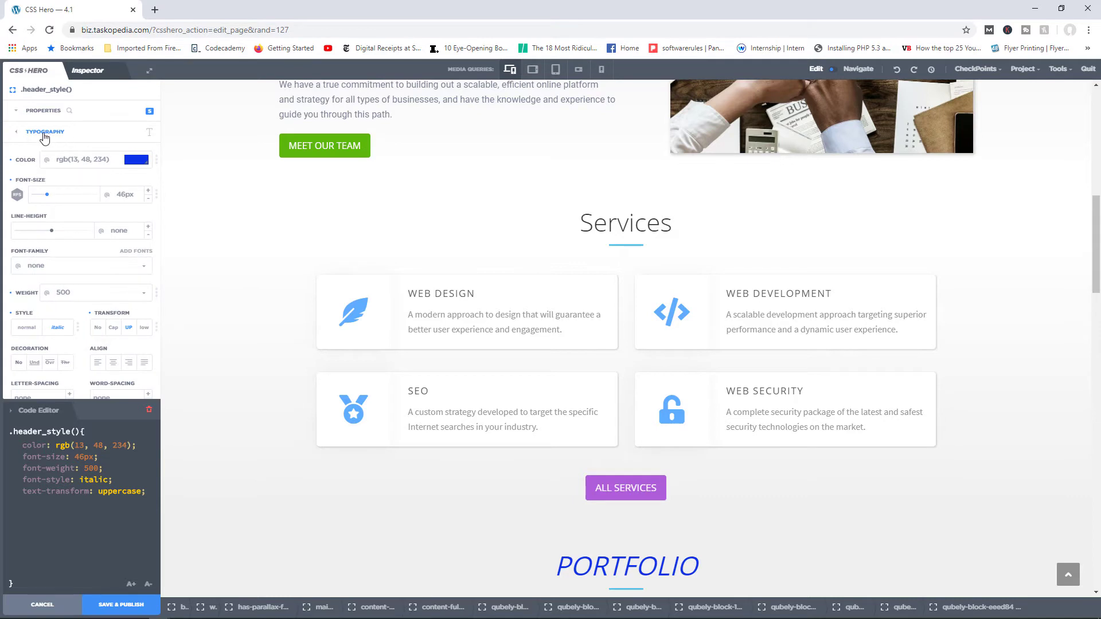
pyautogui.click(45, 135)
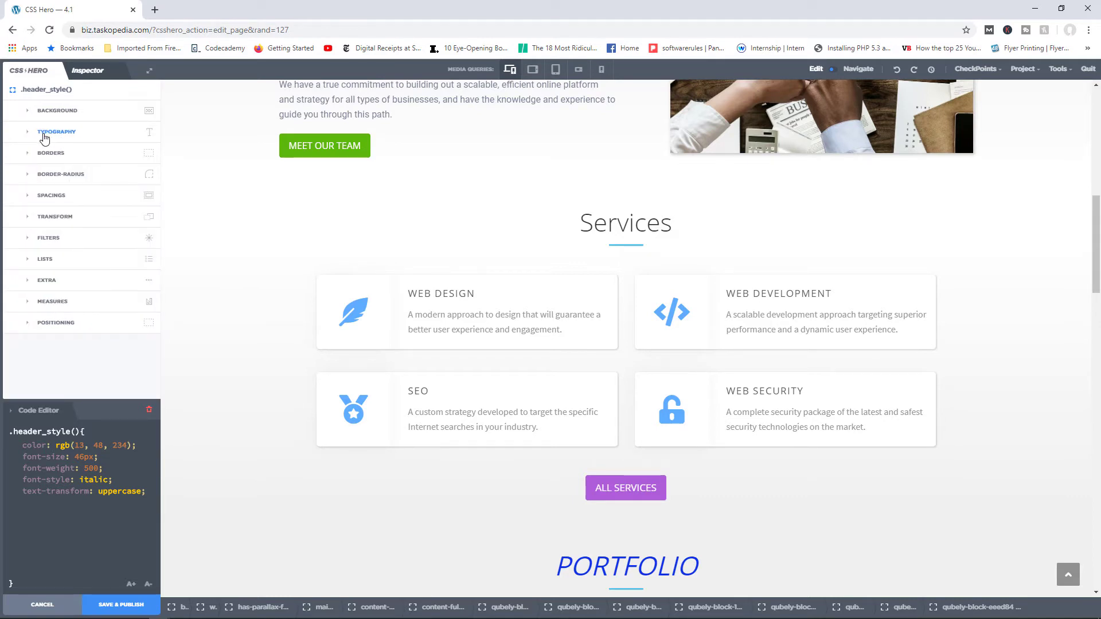
pyautogui.click(71, 110)
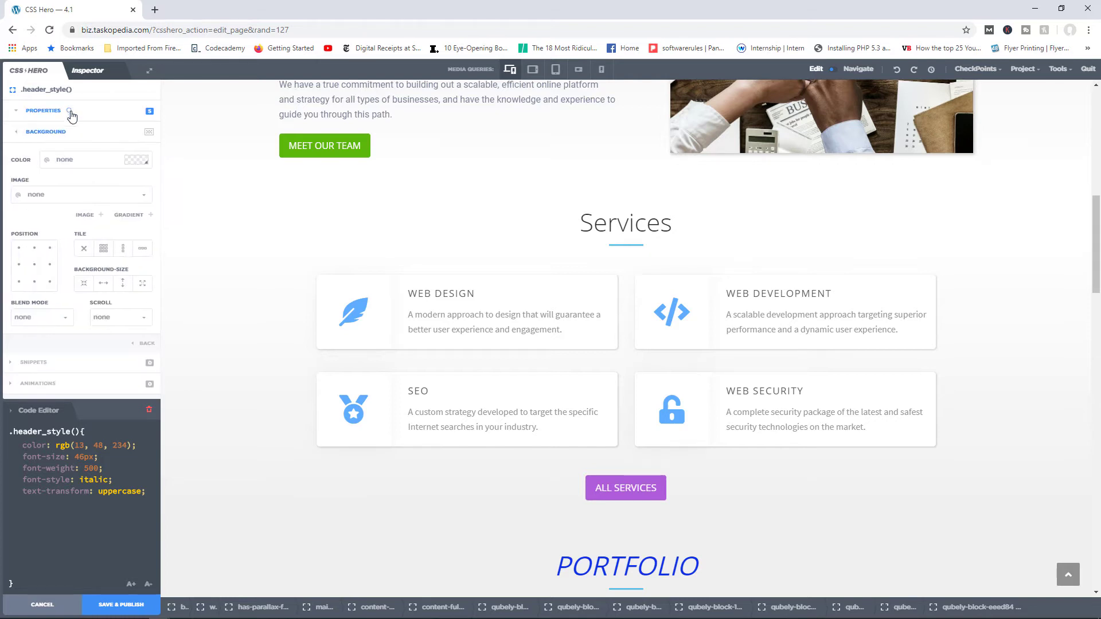
pyautogui.click(19, 133)
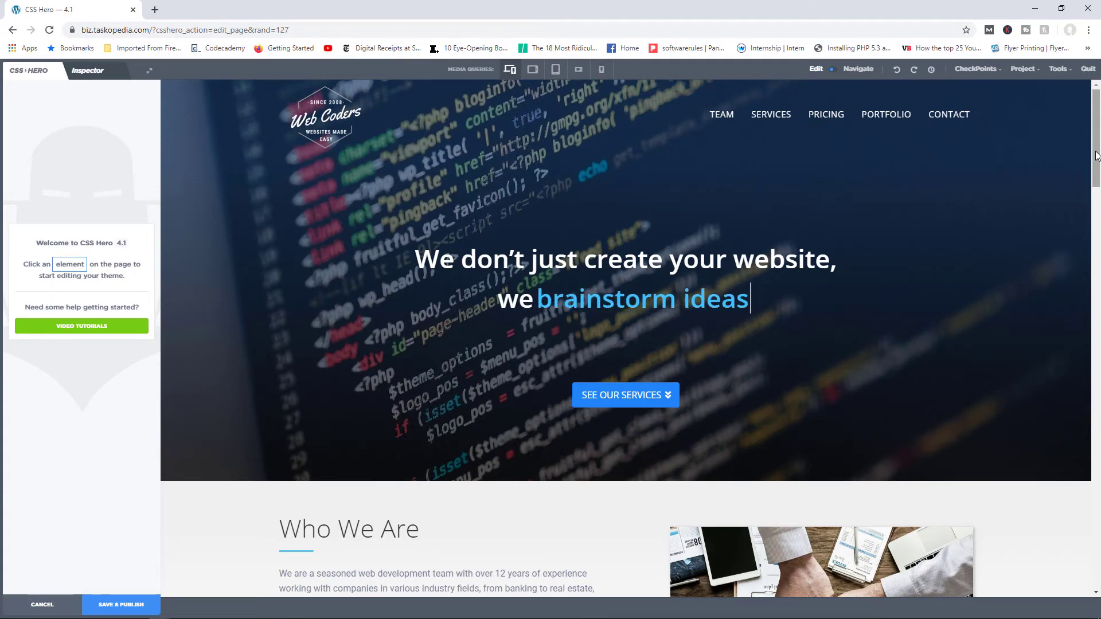
# - Scroll back down to the Who We Are heading, now shown in plain grey
pyautogui.moveTo(1095, 154); pyautogui.dragTo(1095, 234)
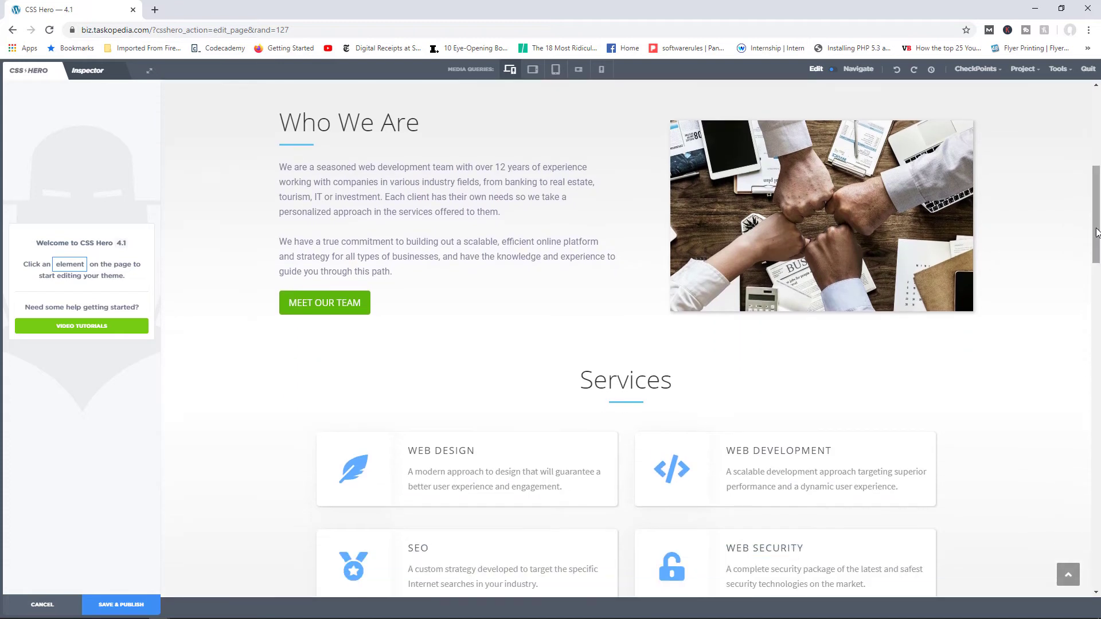
# - Select the Meet Our Team button and bring up its snippet categories instead of properties
pyautogui.click(340, 308)
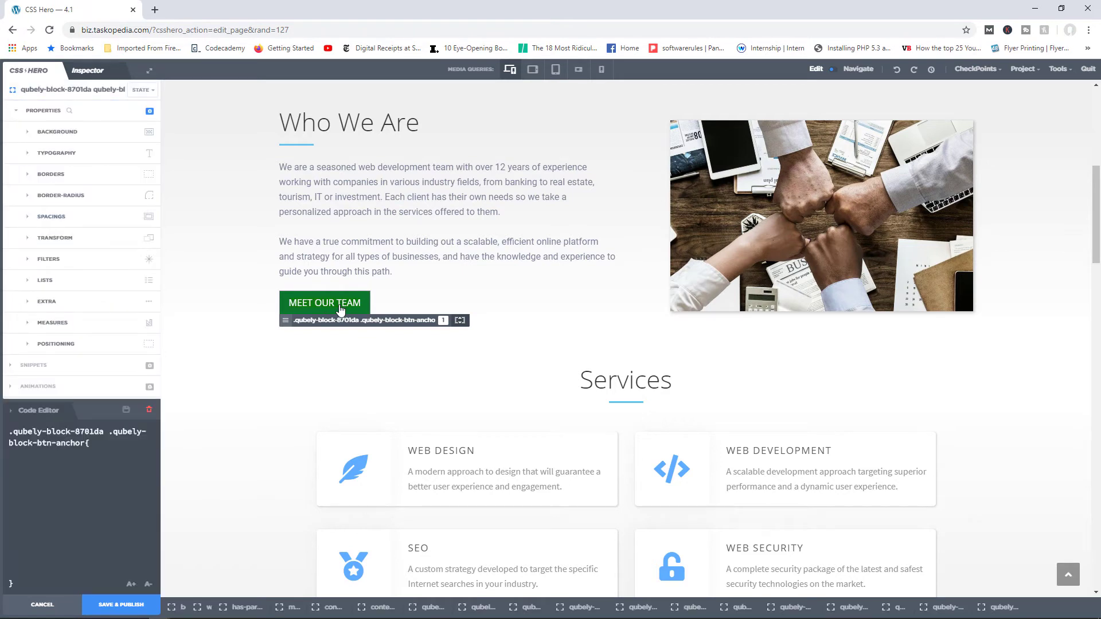
pyautogui.click(35, 111)
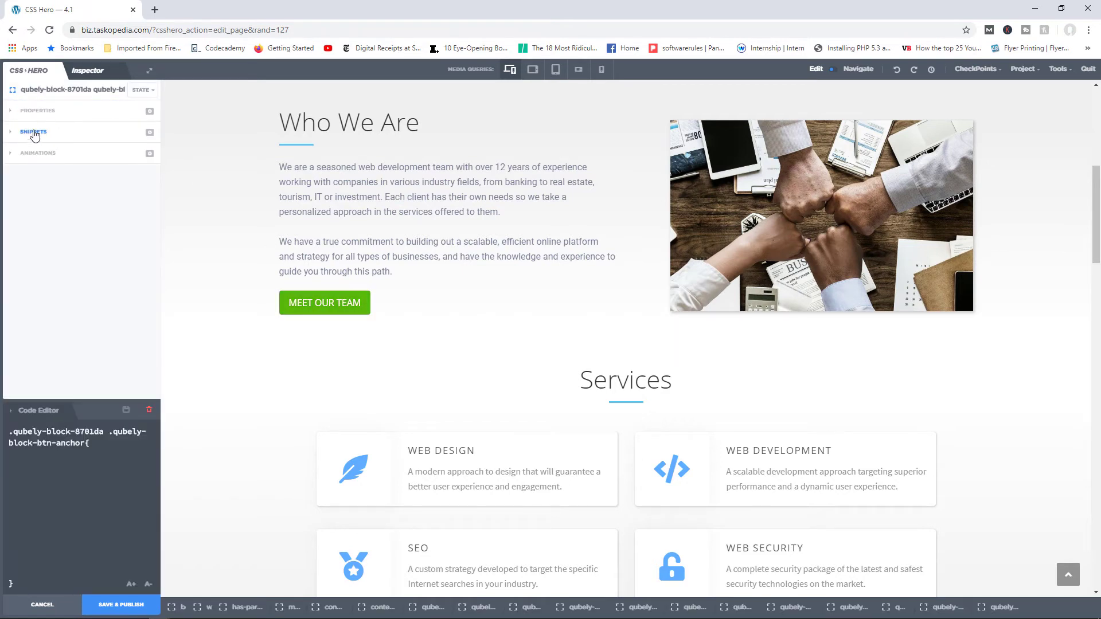
pyautogui.click(35, 132)
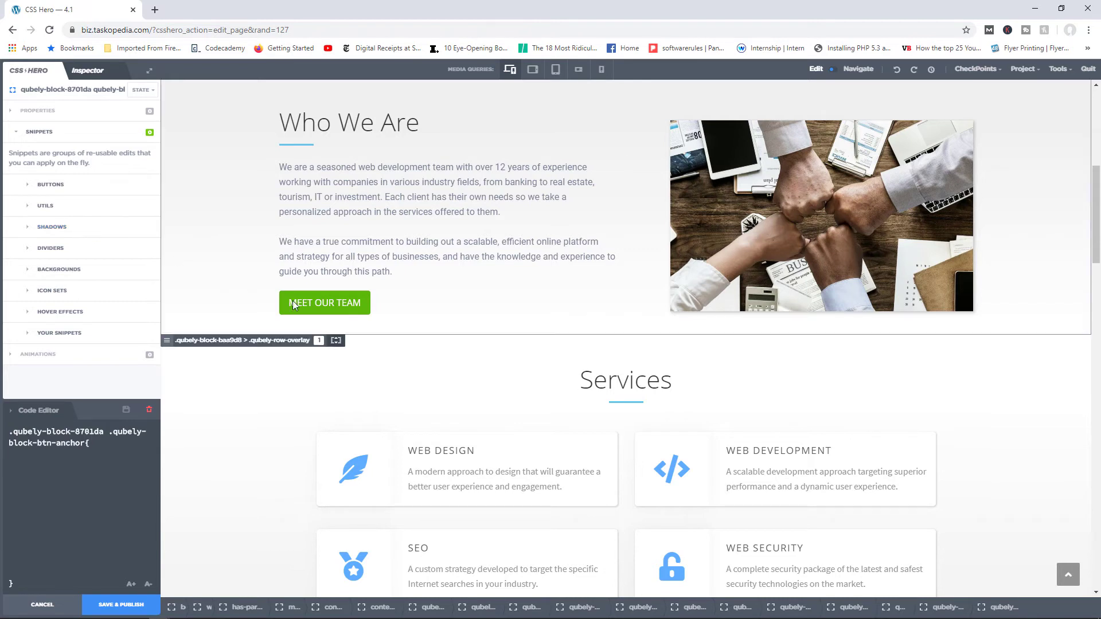
# - Preview .btn-3d on Meet Our Team, then browse the .btn-grad, .btn-pill and .rect-button snippets
pyautogui.click(51, 185)
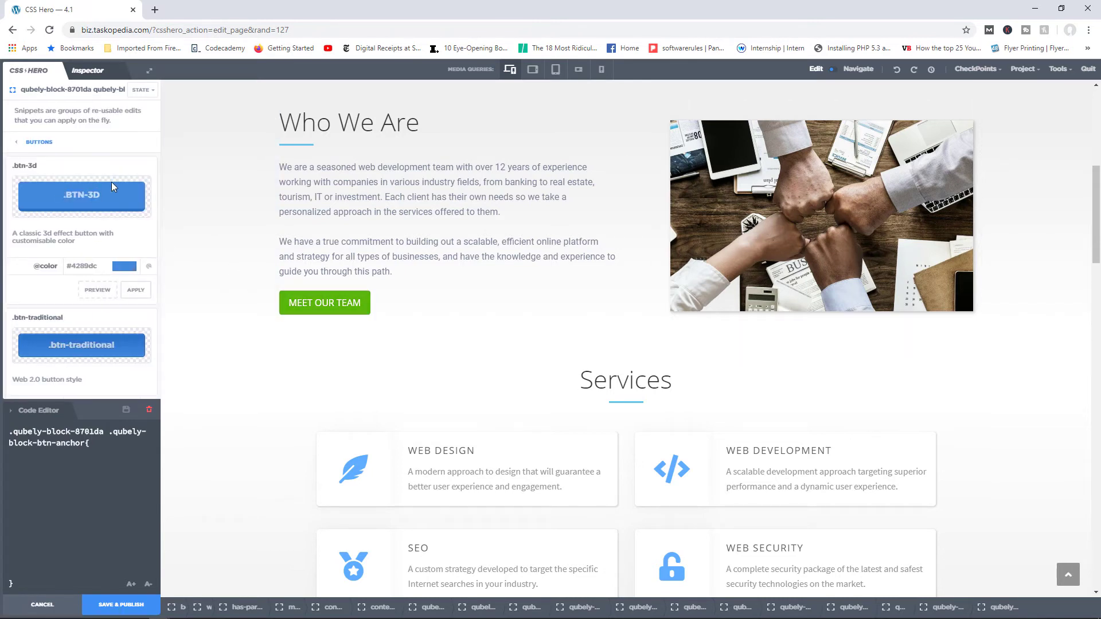
pyautogui.scroll(-1, 112, 185)
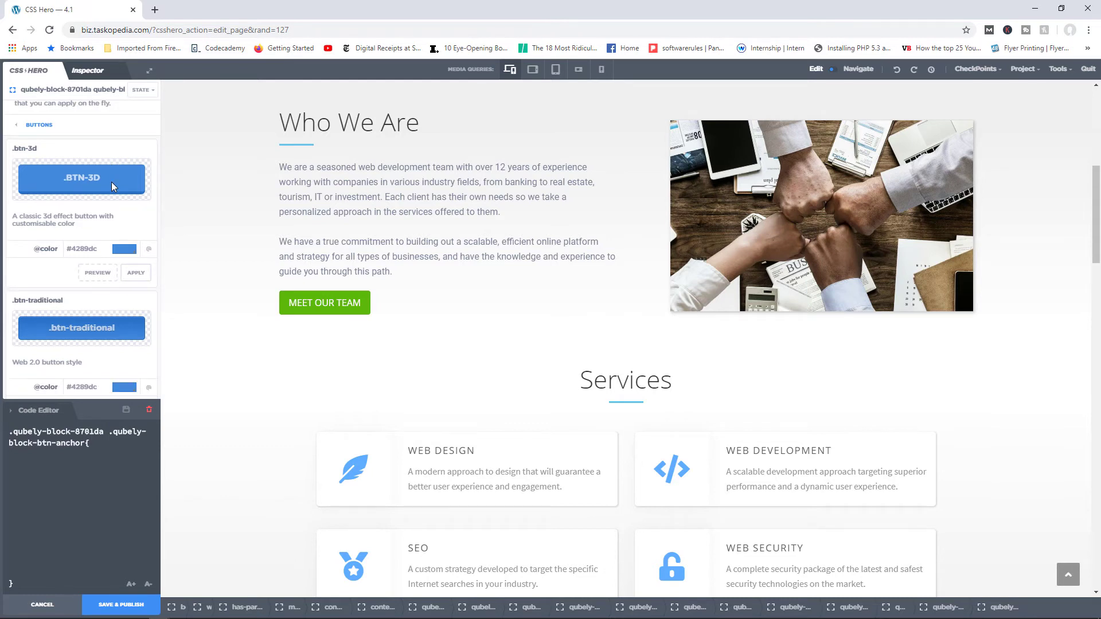
pyautogui.scroll(-4, 112, 181)
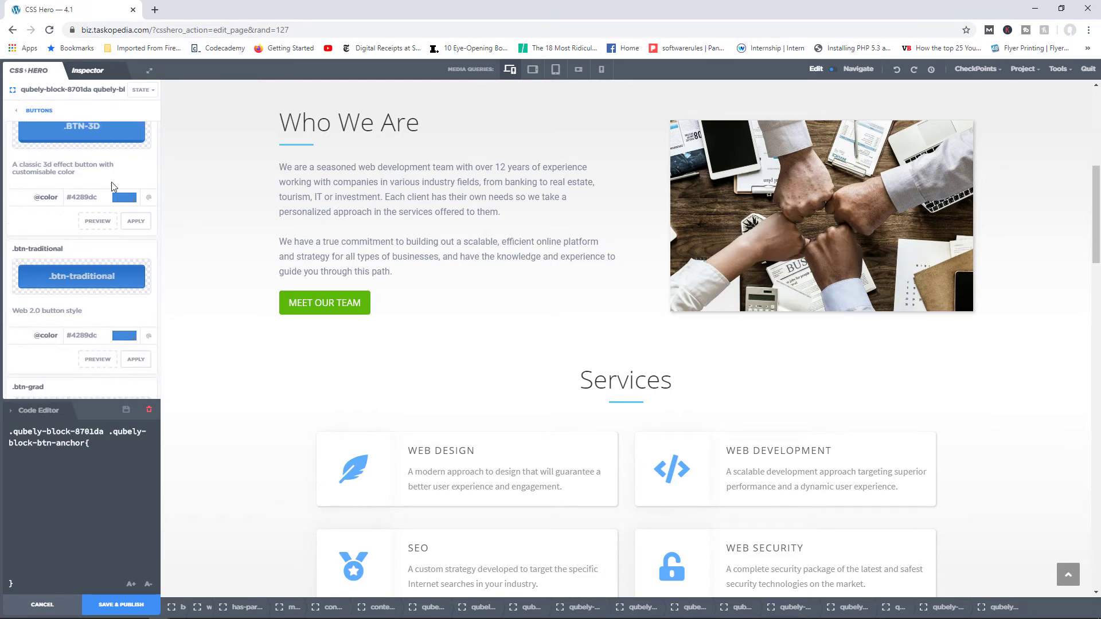
pyautogui.scroll(-1, 112, 182)
pyautogui.click(112, 182)
pyautogui.scroll(-4, 112, 182)
pyautogui.scroll(-8, 111, 181)
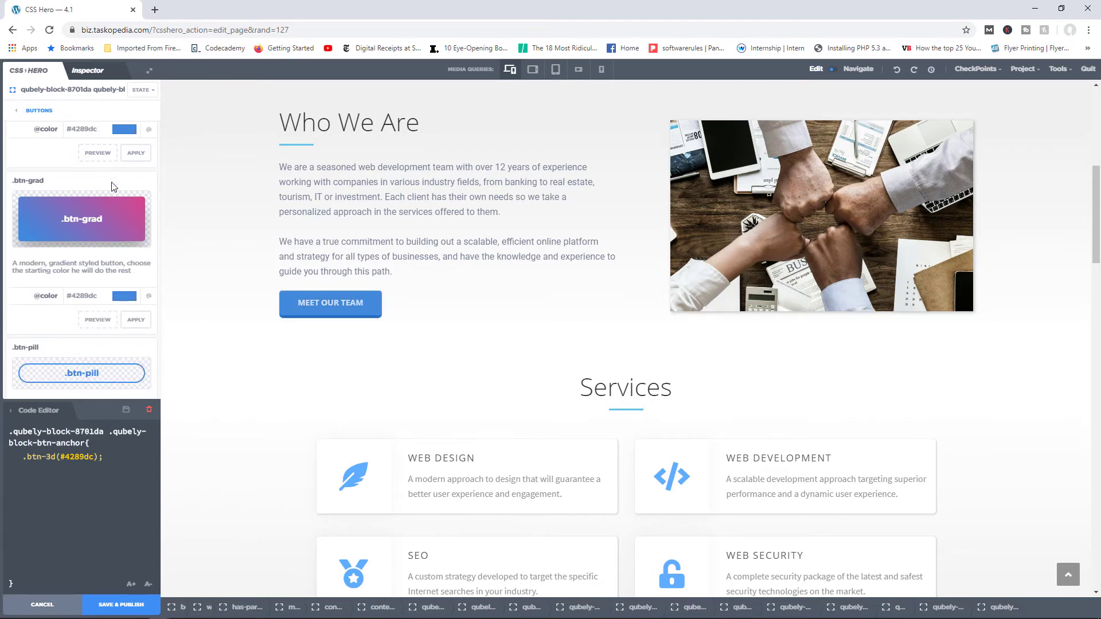
pyautogui.scroll(-7, 111, 181)
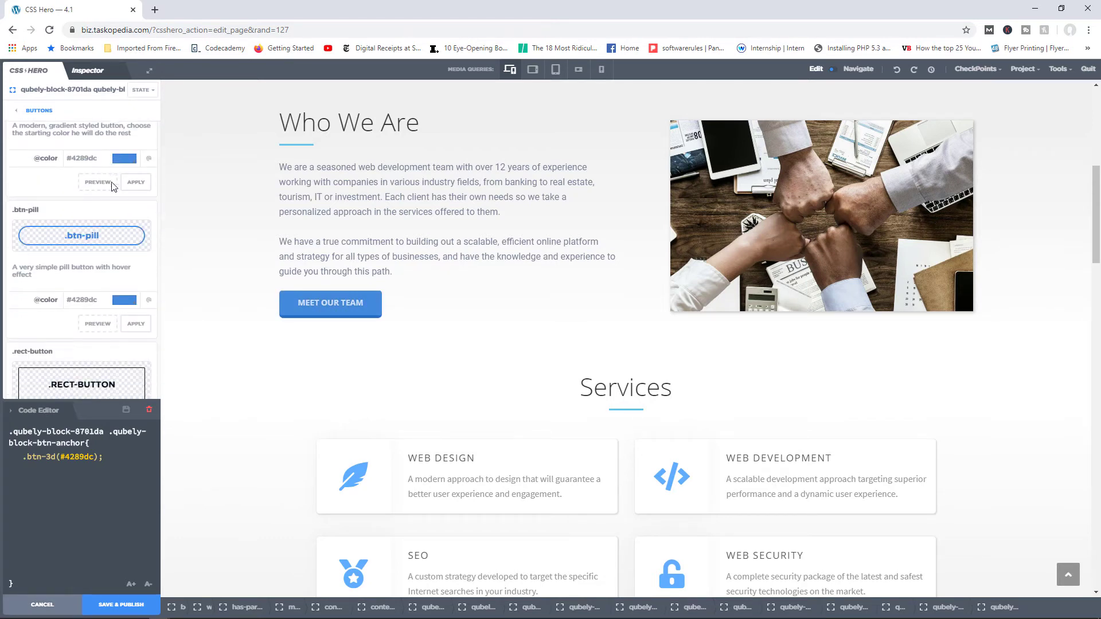
pyautogui.scroll(-5, 114, 187)
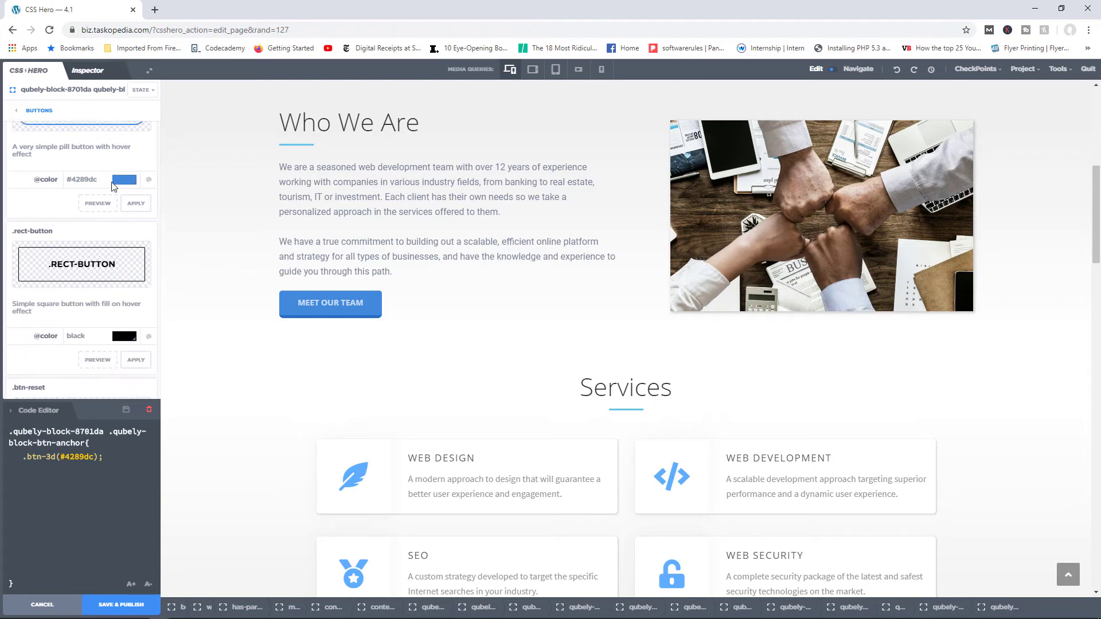
pyautogui.scroll(15, 112, 186)
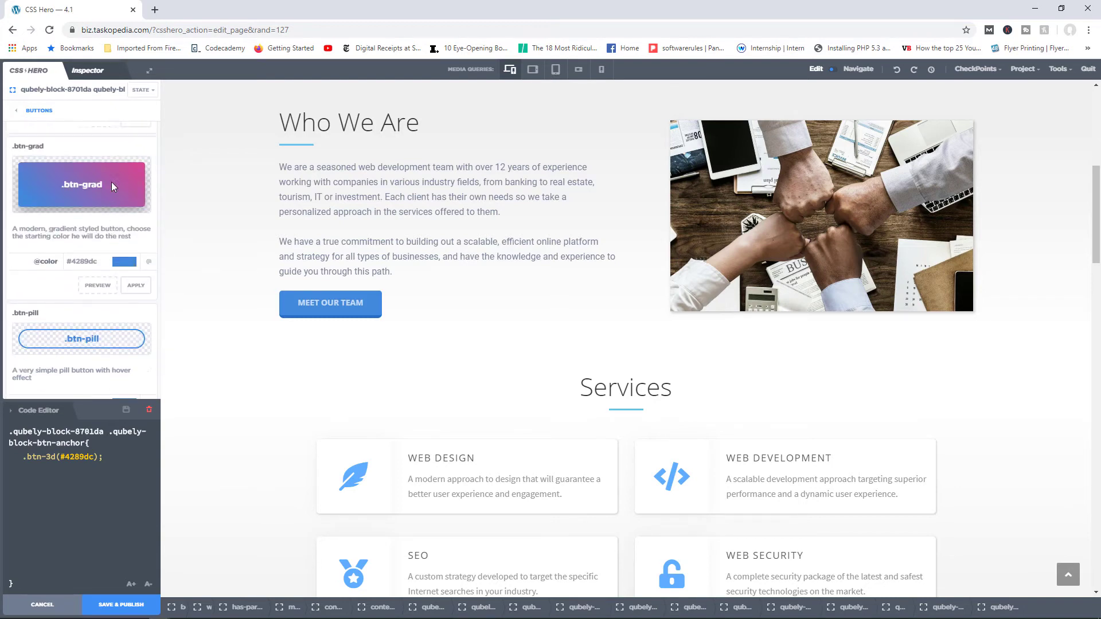
pyautogui.scroll(8, 113, 186)
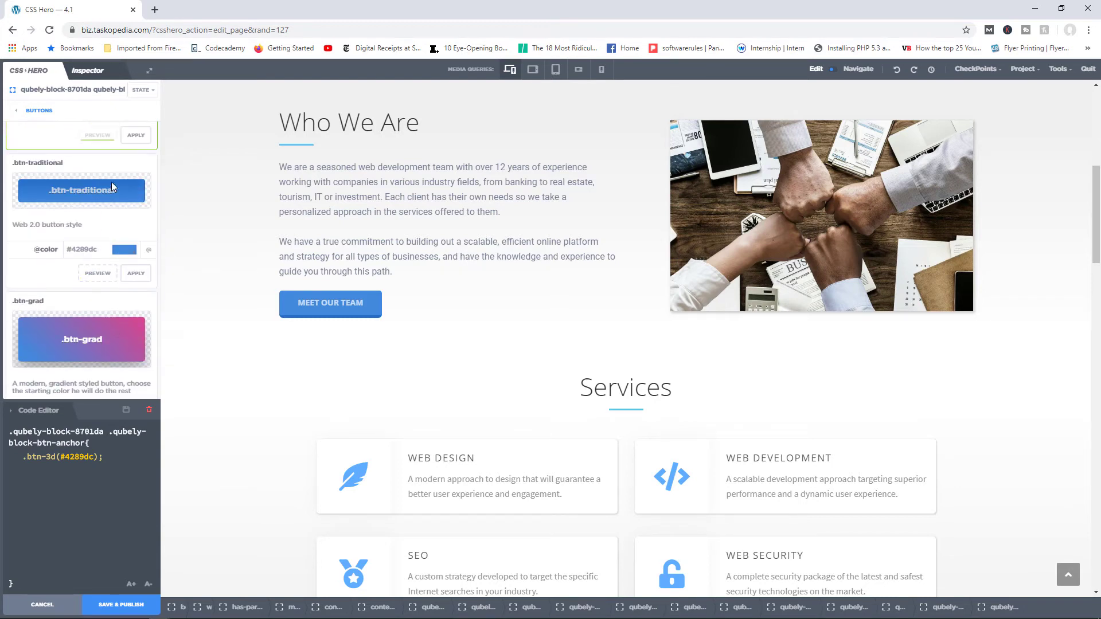
pyautogui.scroll(6, 112, 186)
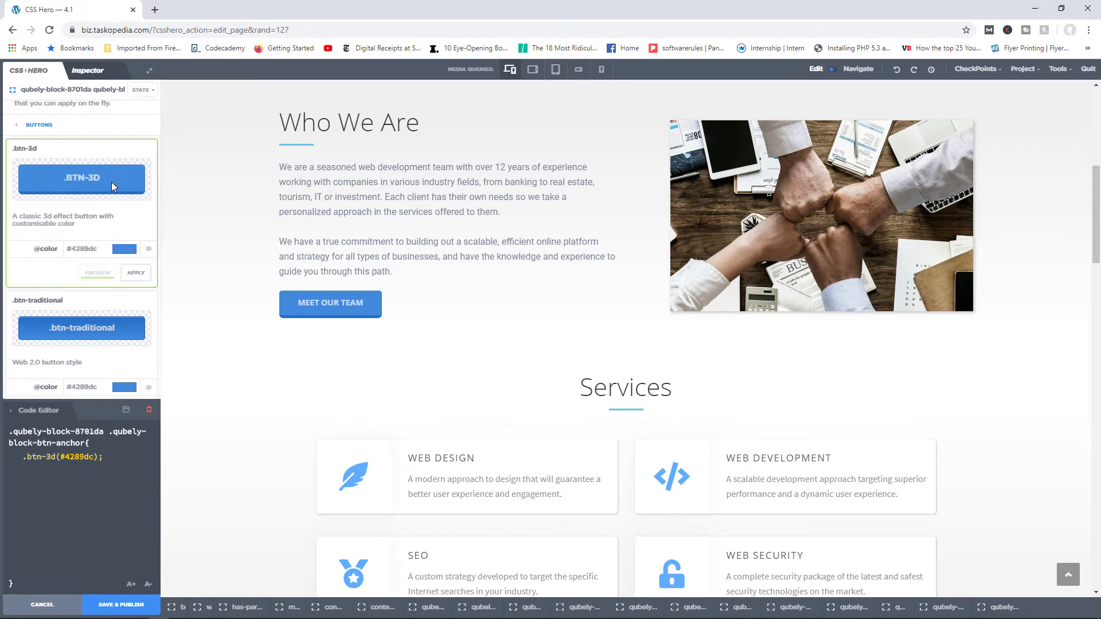
# - Turn the .btn-3d preview off and back on
pyautogui.click(111, 182)
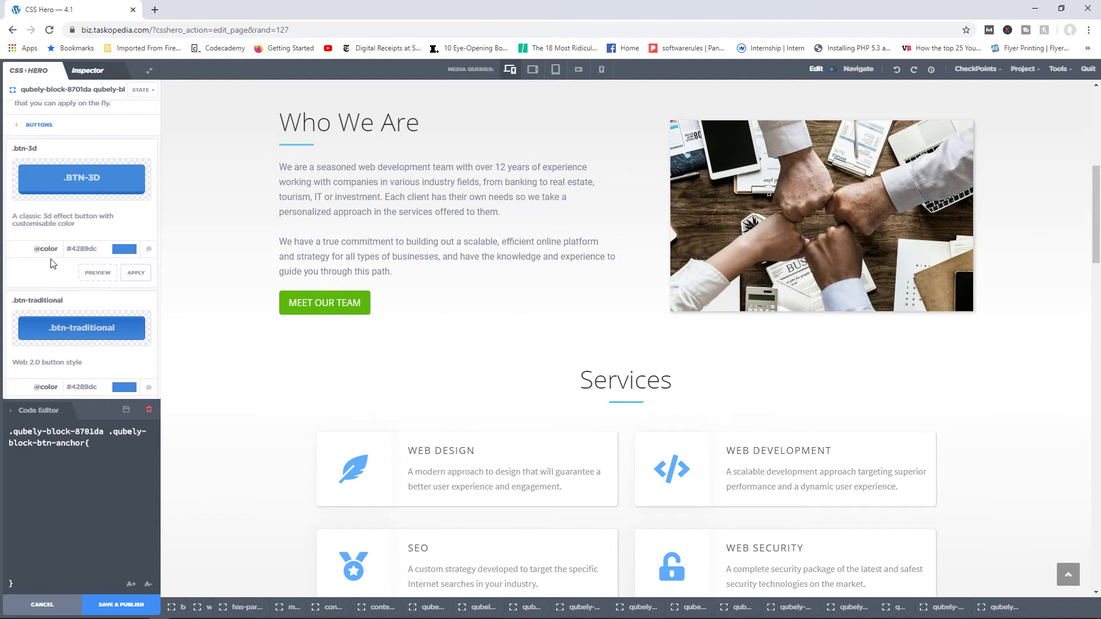
pyautogui.click(90, 275)
# - Recolour the .btn-3d snippet to green rgb(49, 216, 17), preview it, and apply it
pyautogui.click(122, 250)
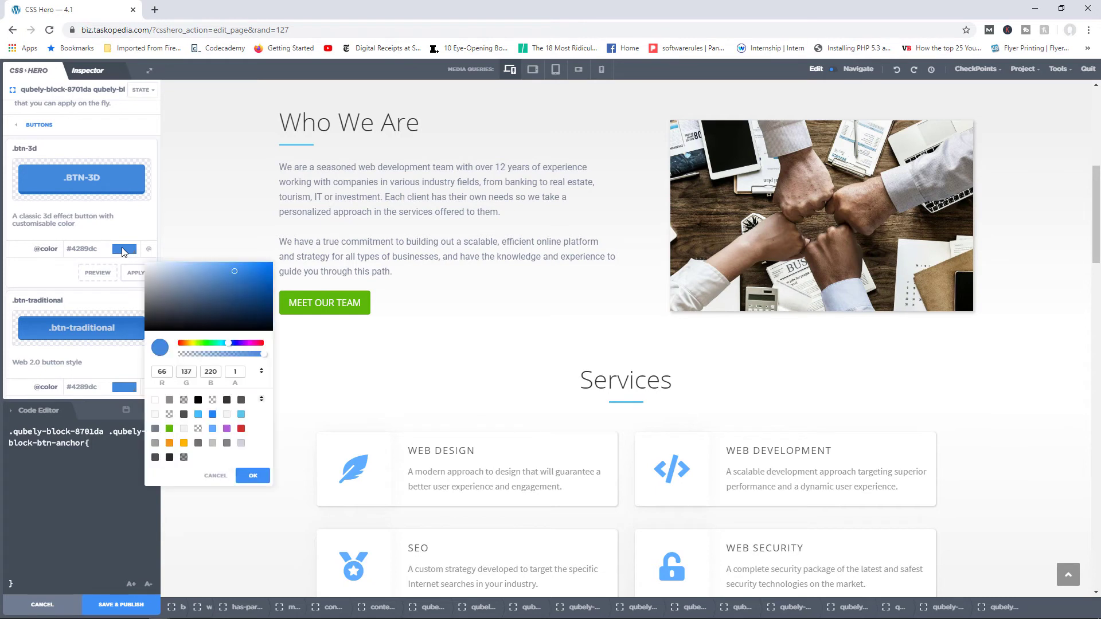
pyautogui.click(205, 343)
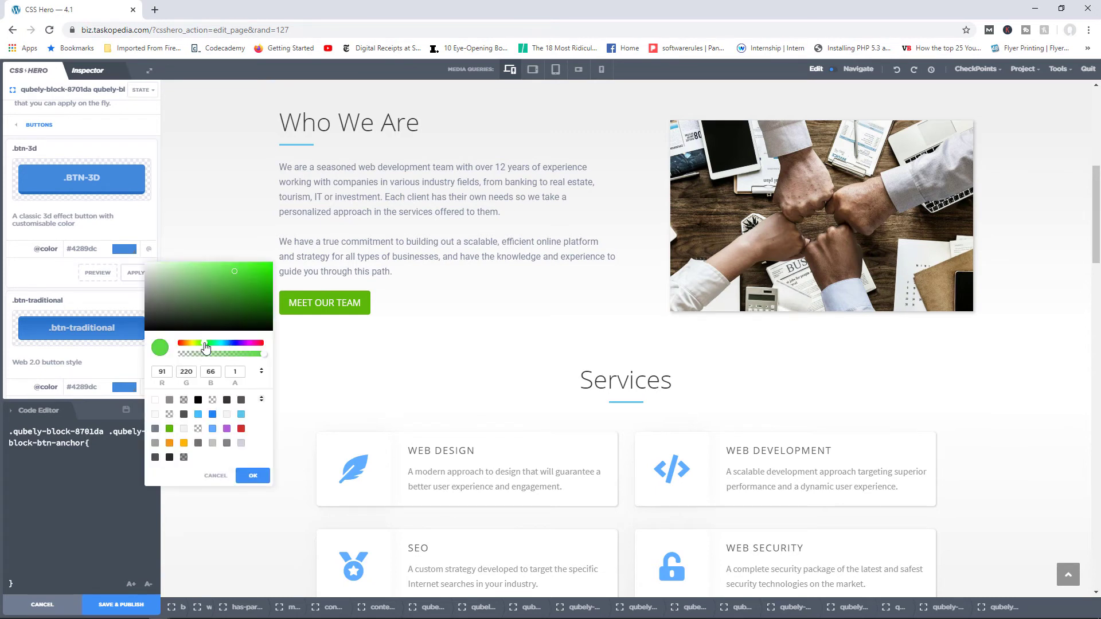
pyautogui.click(236, 274)
pyautogui.moveTo(236, 274); pyautogui.dragTo(262, 272)
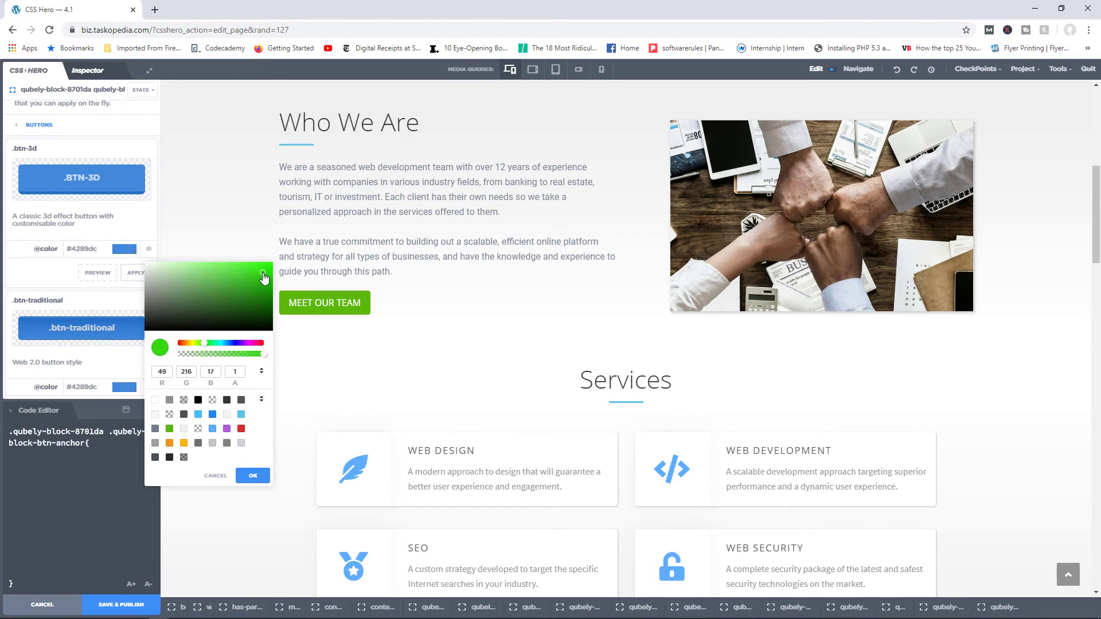
pyautogui.click(253, 476)
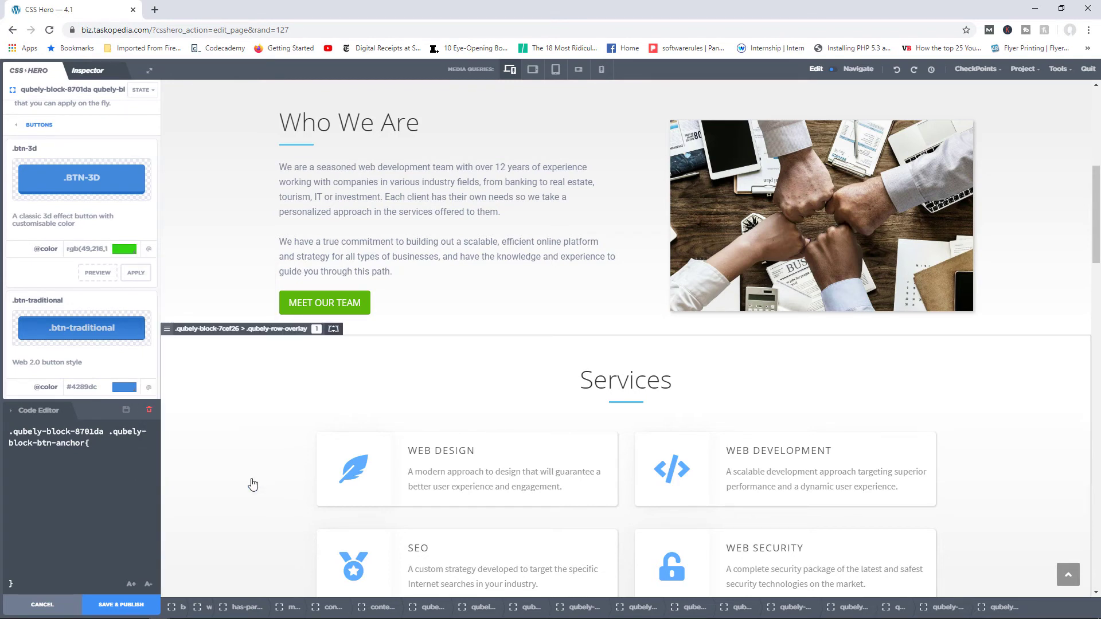
pyautogui.click(98, 272)
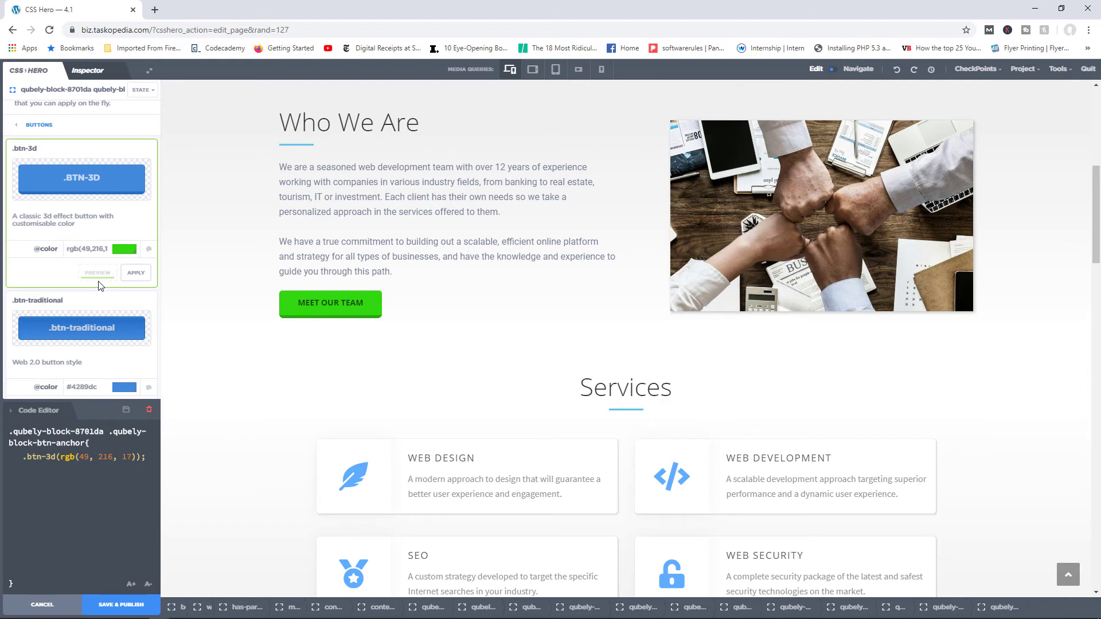
pyautogui.click(137, 274)
# - Preview the .btn-grad gradient style, then return to the snippet categories
pyautogui.scroll(-5, 95, 256)
pyautogui.scroll(4, 94, 257)
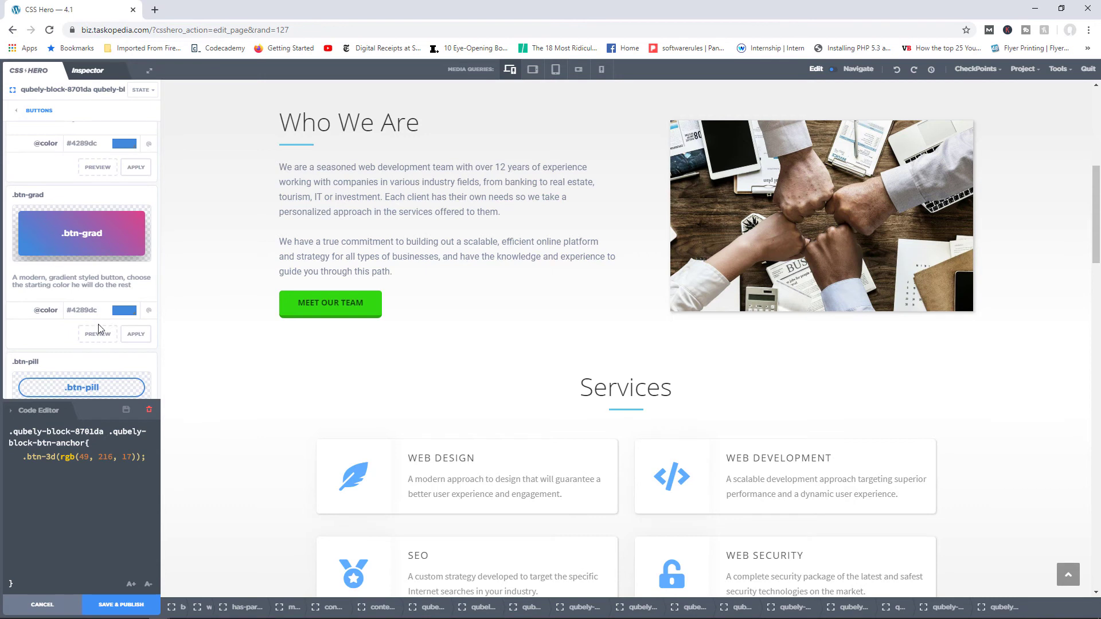
pyautogui.click(98, 335)
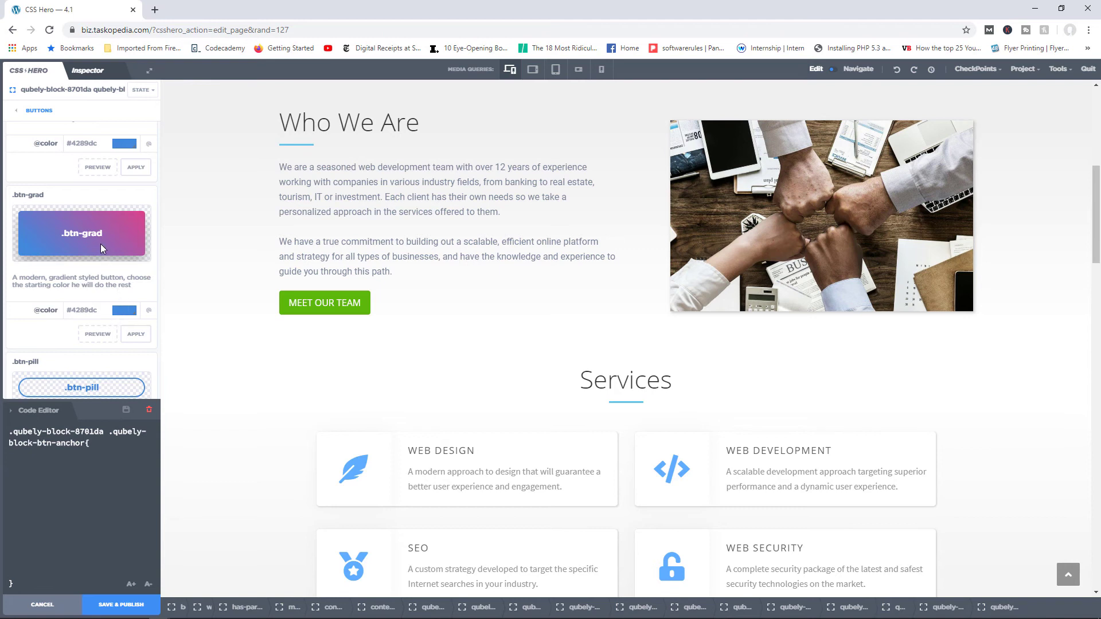
pyautogui.click(41, 110)
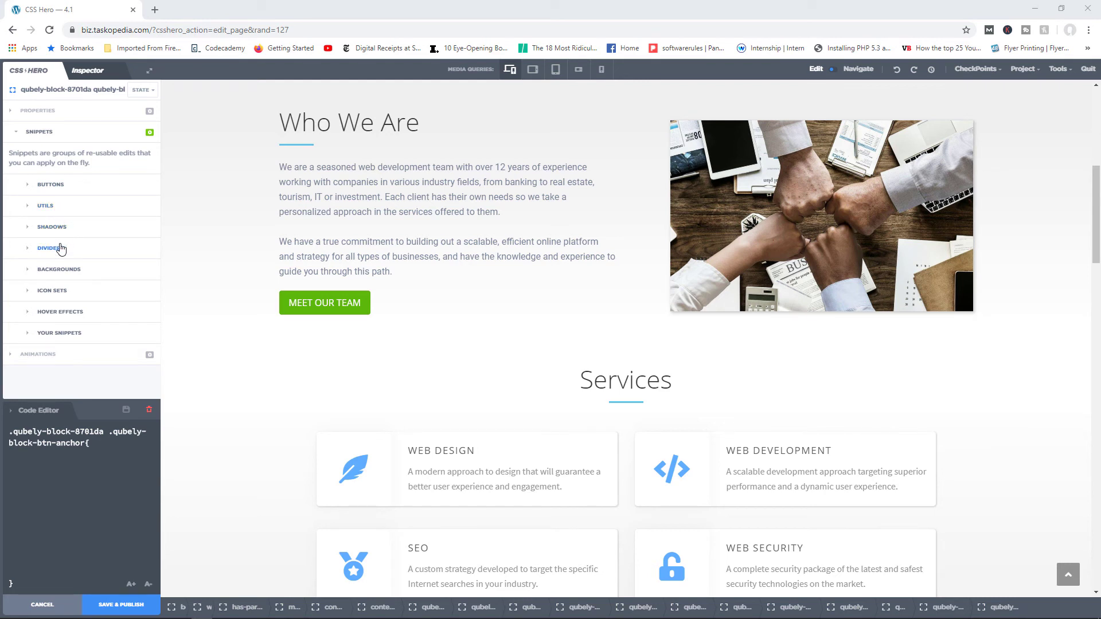
# - Apply the .hvr-push hover effect to the Meet Our Team button
pyautogui.click(85, 310)
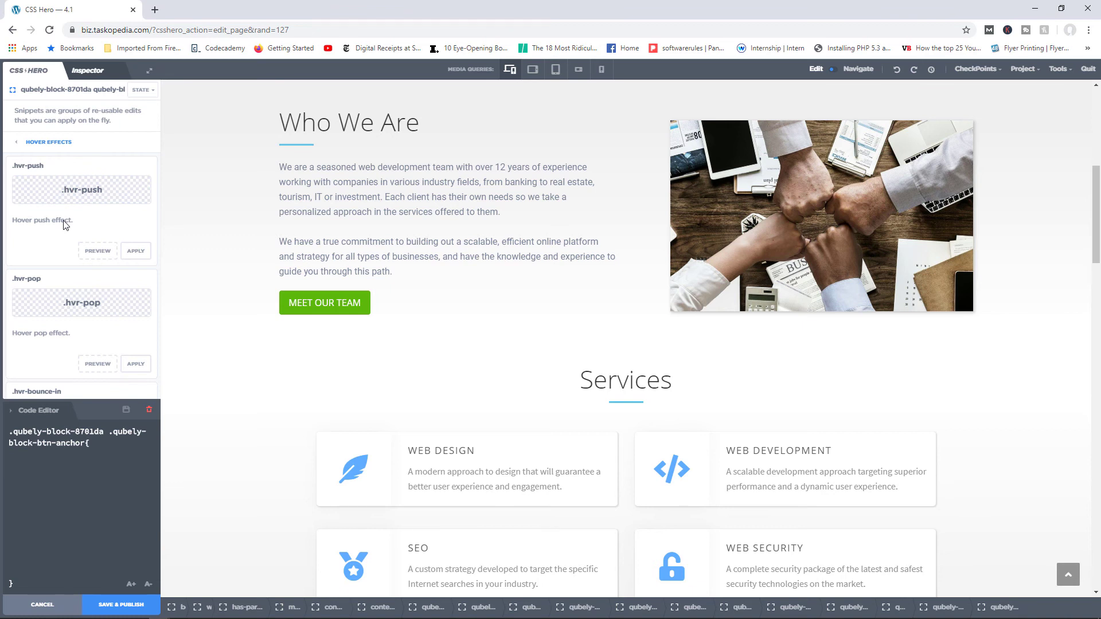
pyautogui.click(133, 251)
pyautogui.click(133, 251)
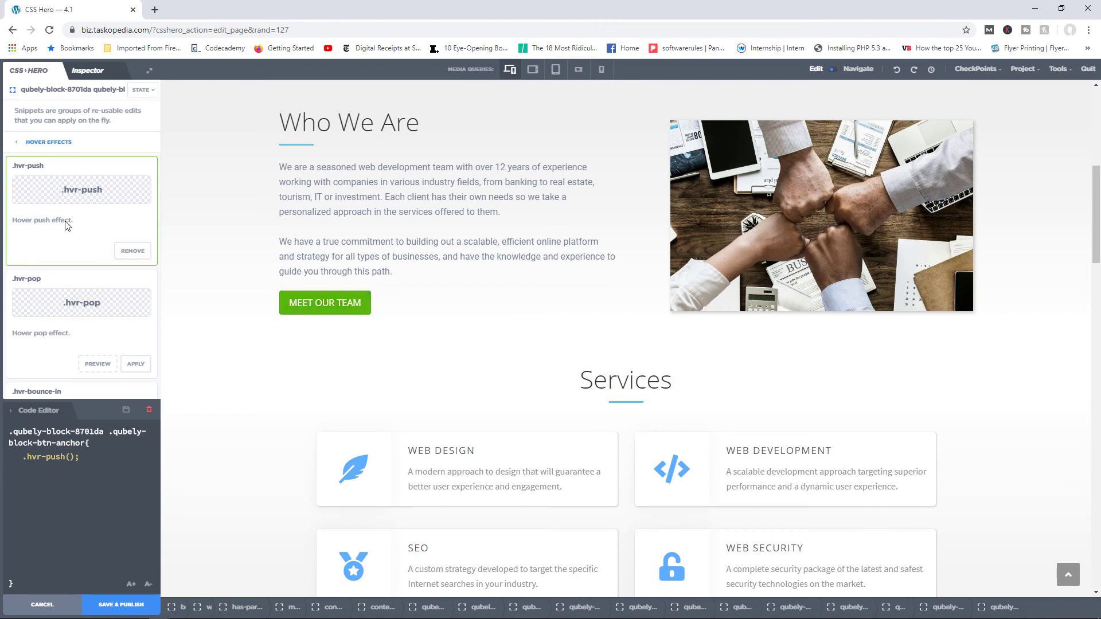
# - Try .hvr-grow-rotate, then settle on the .hvr-wobble-horizontal hover effect
pyautogui.scroll(-6, 76, 233)
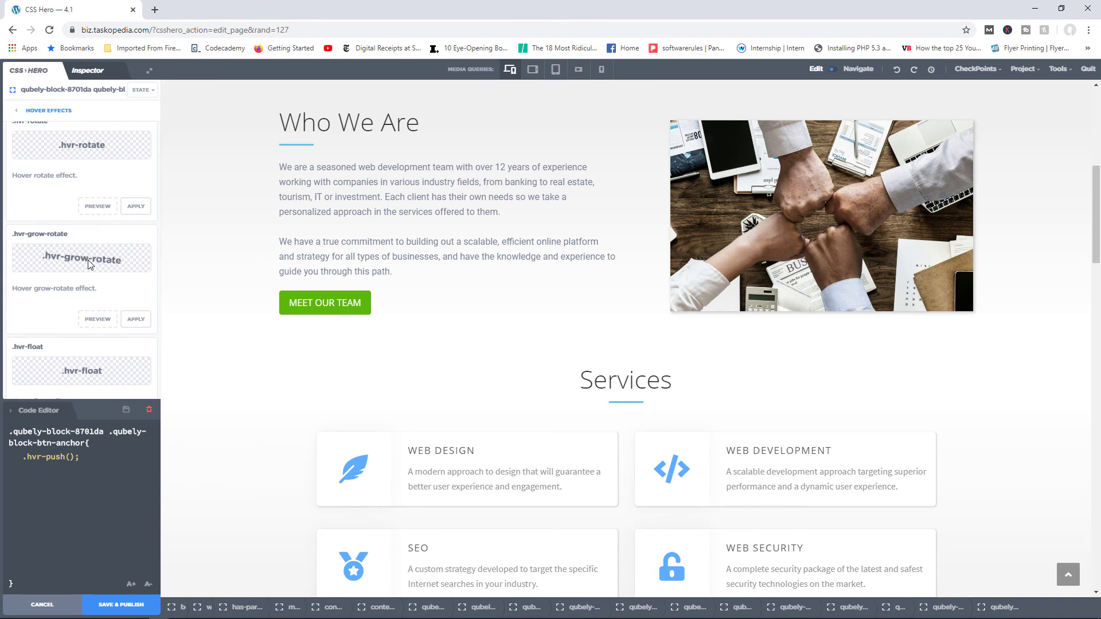
pyautogui.click(136, 319)
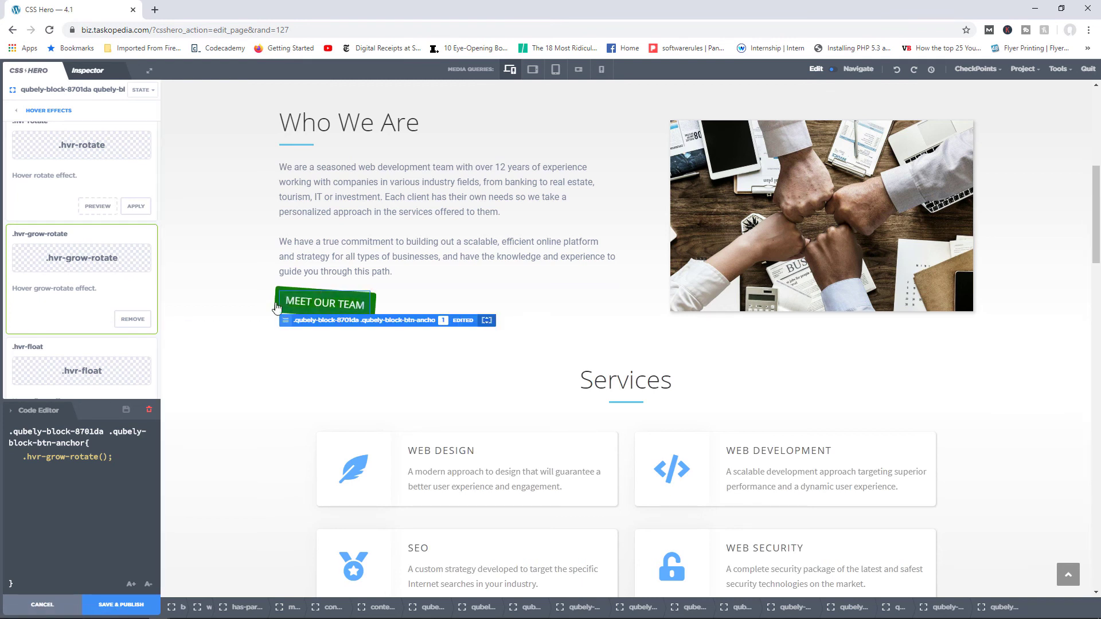
pyautogui.scroll(-10, 95, 281)
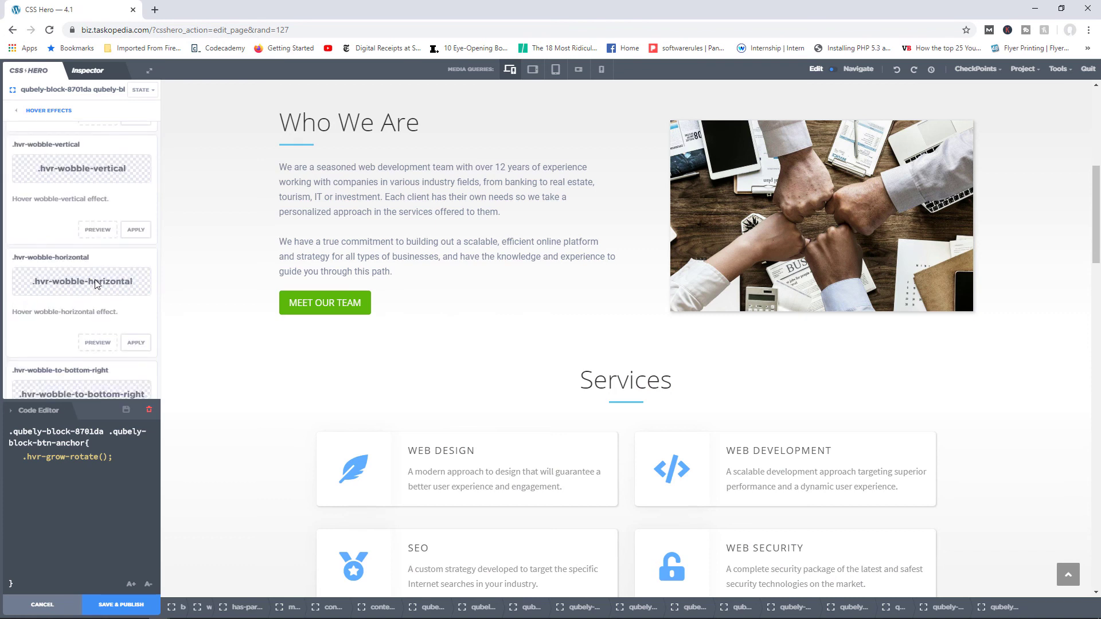
pyautogui.click(136, 342)
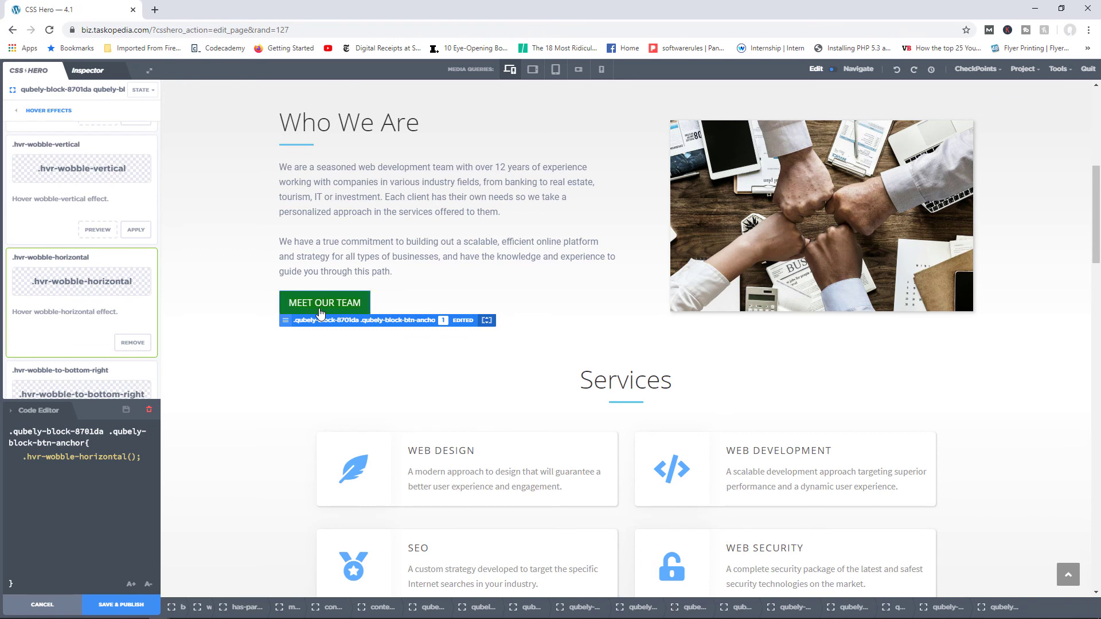
pyautogui.click(16, 110)
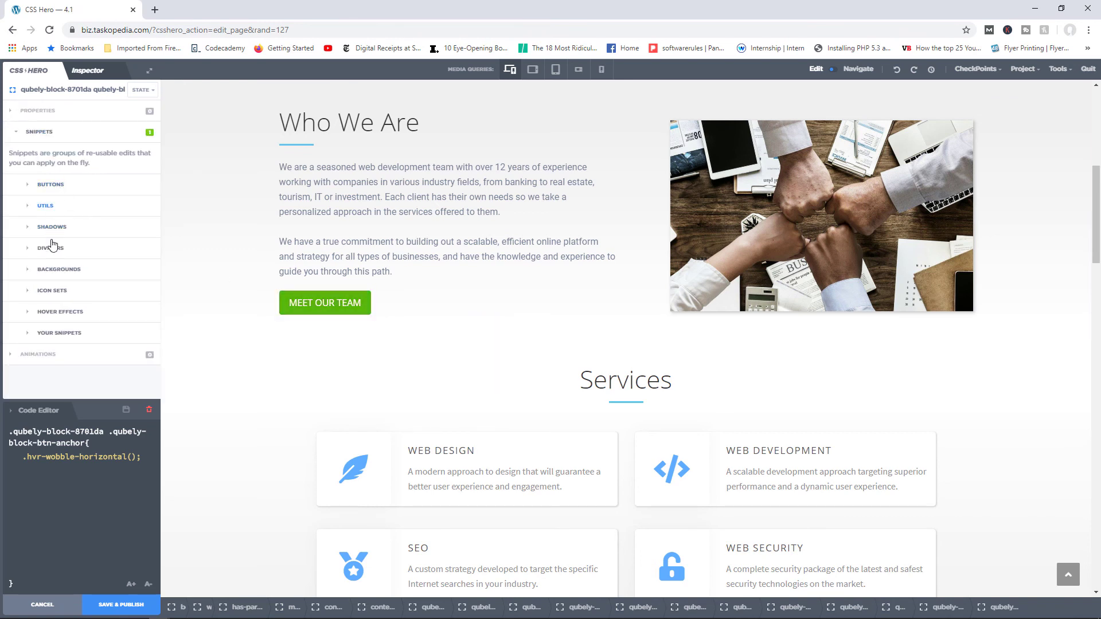